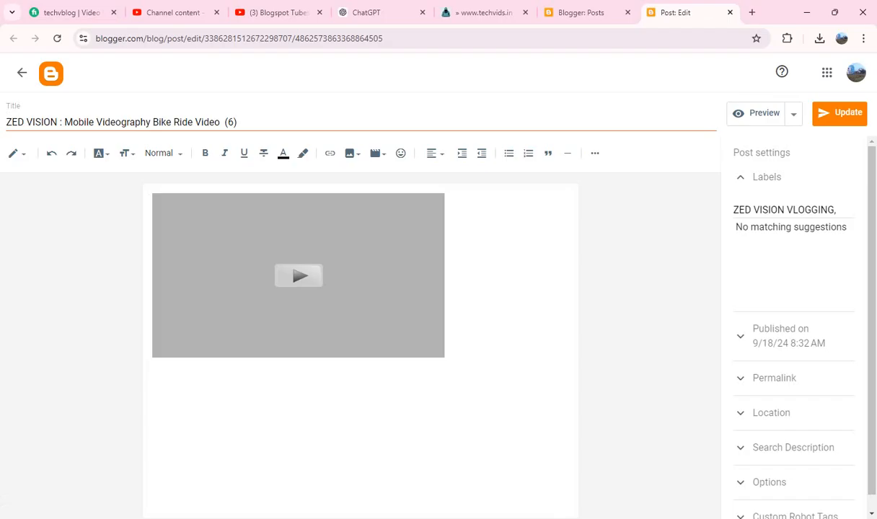
Step: Copy "#techvids" from the WordPad document and replace "ZED VISION" with it in the Blogger post title
key("alt+Tab")
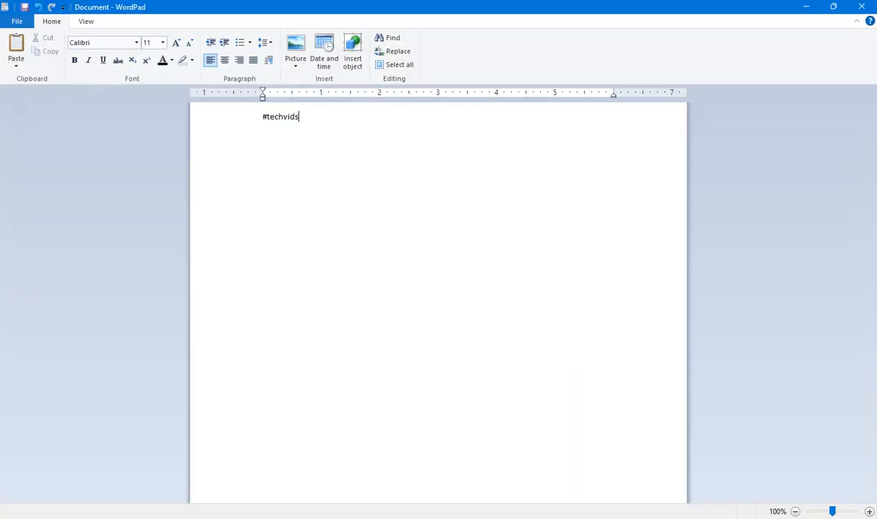
key("ctrl+a")
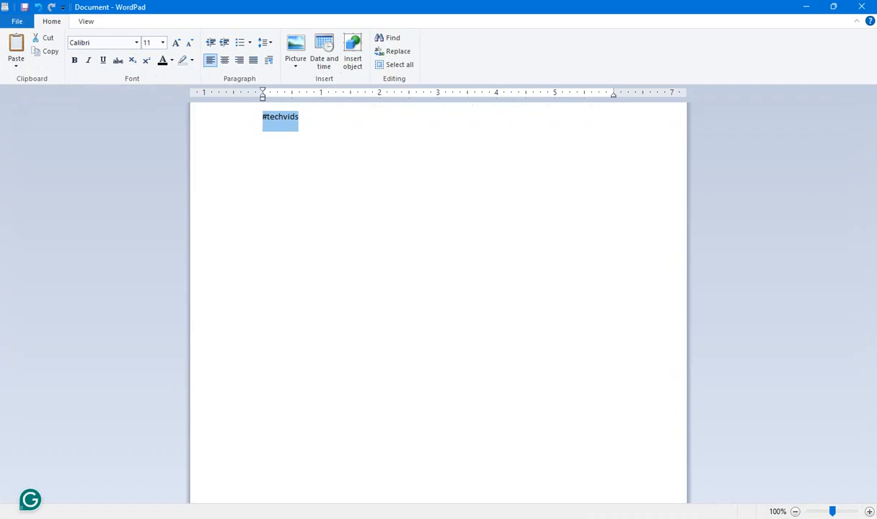
left_click(806, 7)
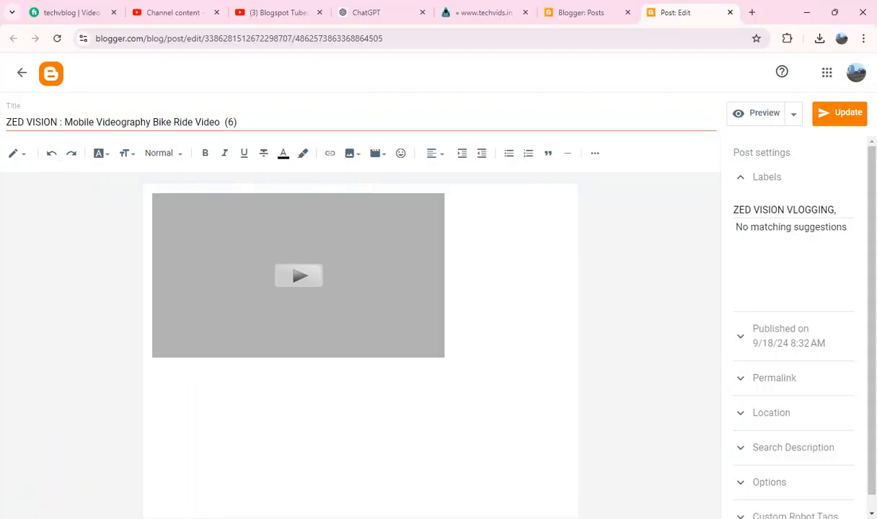
left_click_drag(57, 122, 6, 122)
type("#techvids")
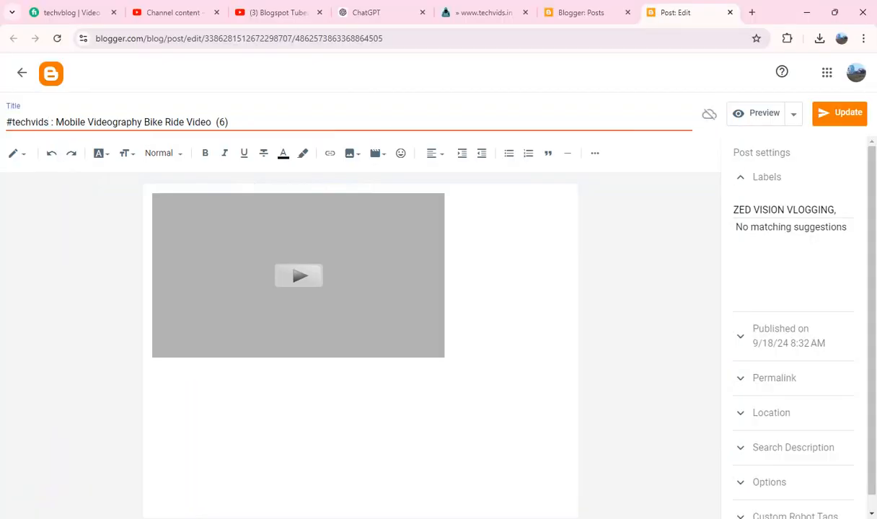
Step: Copy the full post title and replace the search description with "#techvids : Mobile Videography Bike Ride Video (6)"
key("ctrl+a")
key("ctrl+c")
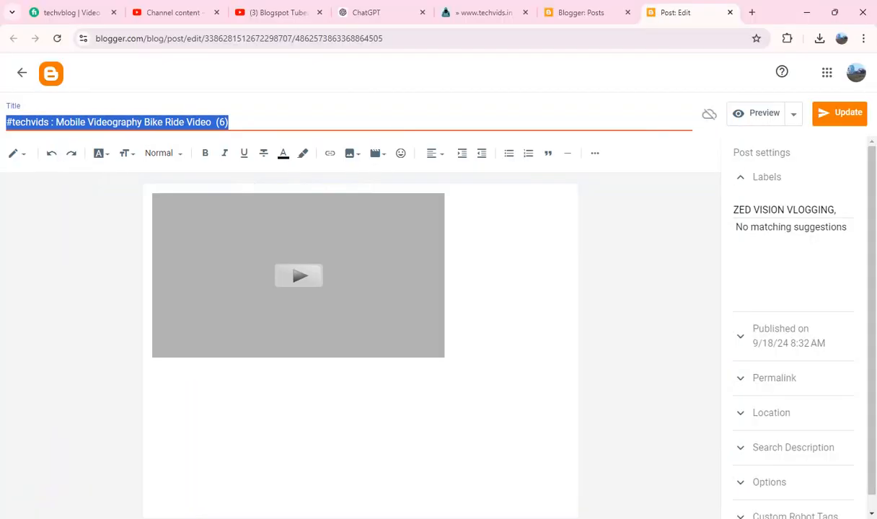
left_click(792, 448)
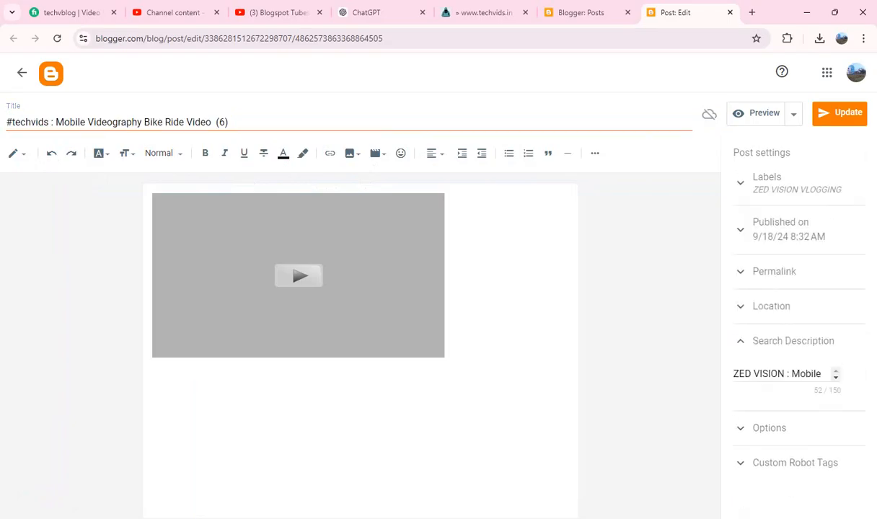
left_click(785, 374)
key("ctrl+a")
key("ctrl+v")
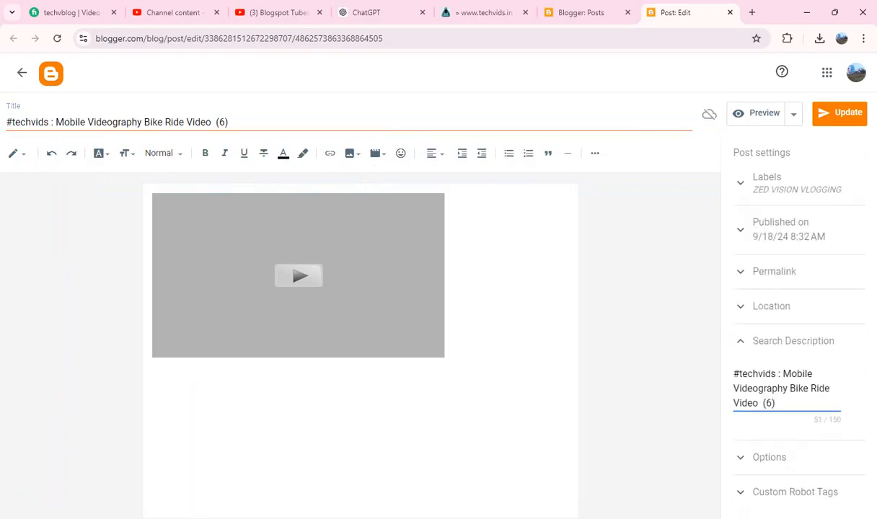
Step: Insert blank space above the embedded video in the post body
left_click(446, 276)
key("Left")
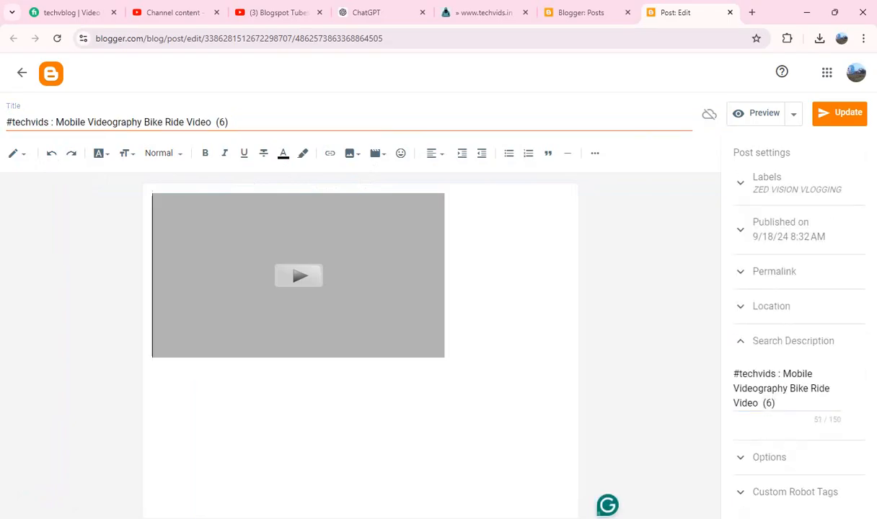
key("Return")
key("Return")
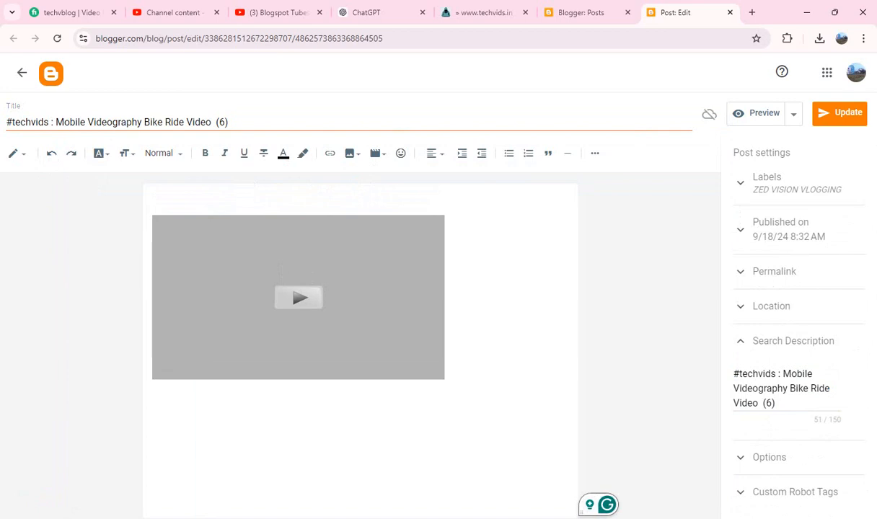
Step: Copy "Mobile Videography Bike Ride Video (6)" from the post title and submit it as a prompt in ChatGPT
left_click_drag(55, 121, 229, 122)
key("ctrl+c")
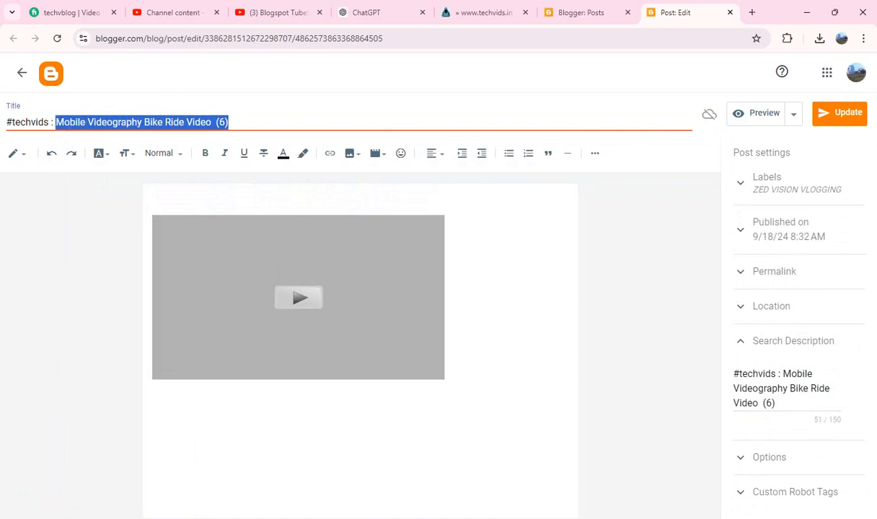
left_click(366, 12)
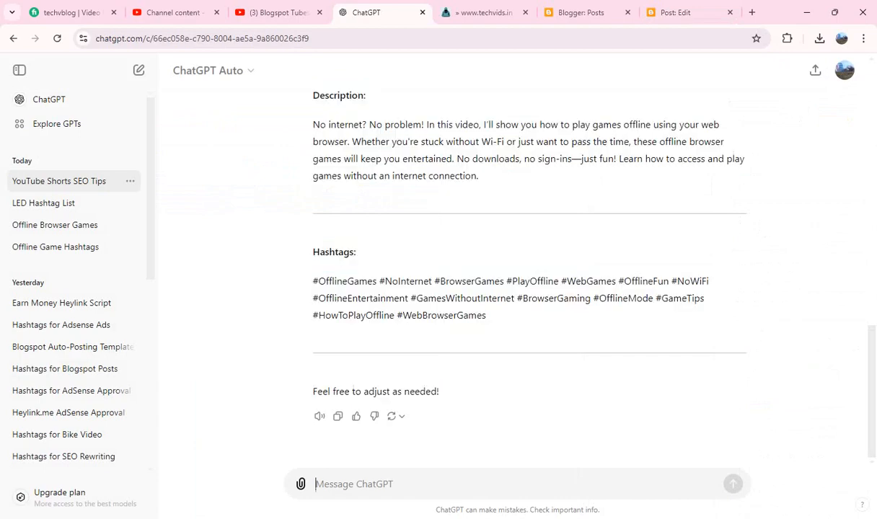
key("ctrl+v")
key("Return")
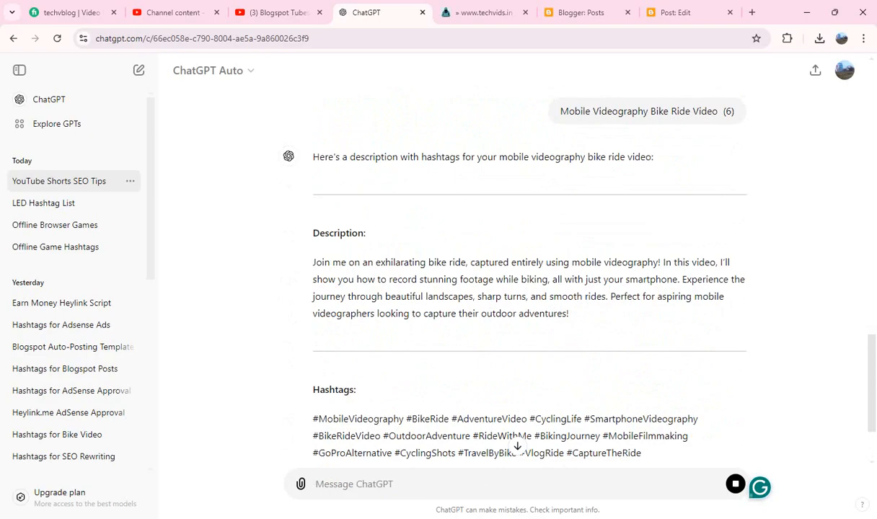
Step: Copy ChatGPT's full description and hashtags response and paste it above the embedded video in the Blogger post
left_click_drag(311, 156, 517, 401)
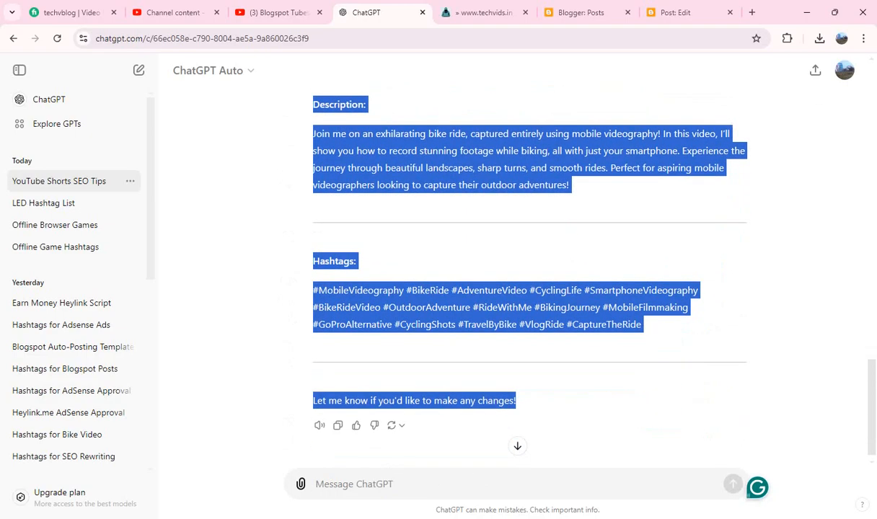
scroll(517, 401, "down", 1)
scroll(517, 288, "up", 3)
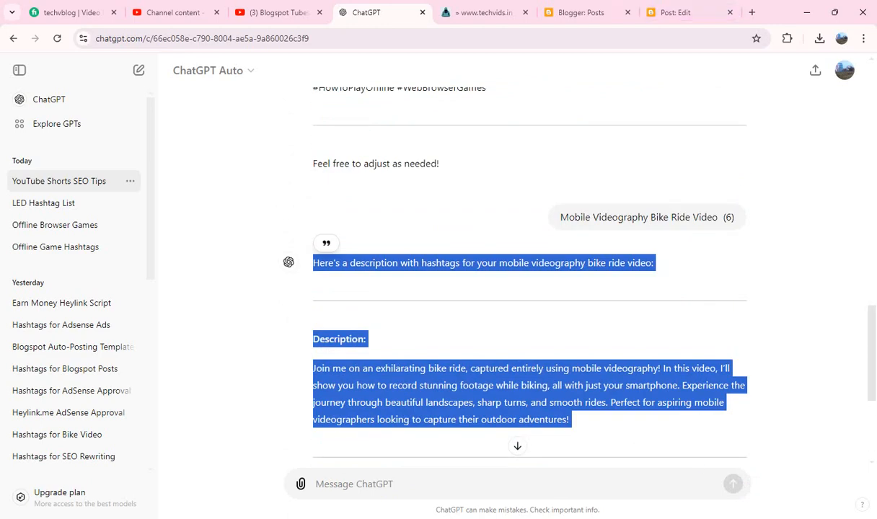
left_click(685, 12)
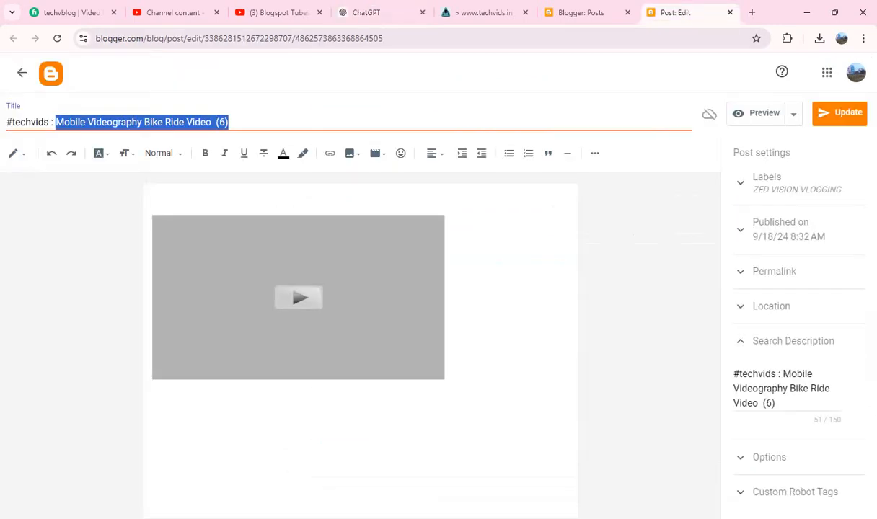
left_click(449, 297)
key("Left")
key("Left")
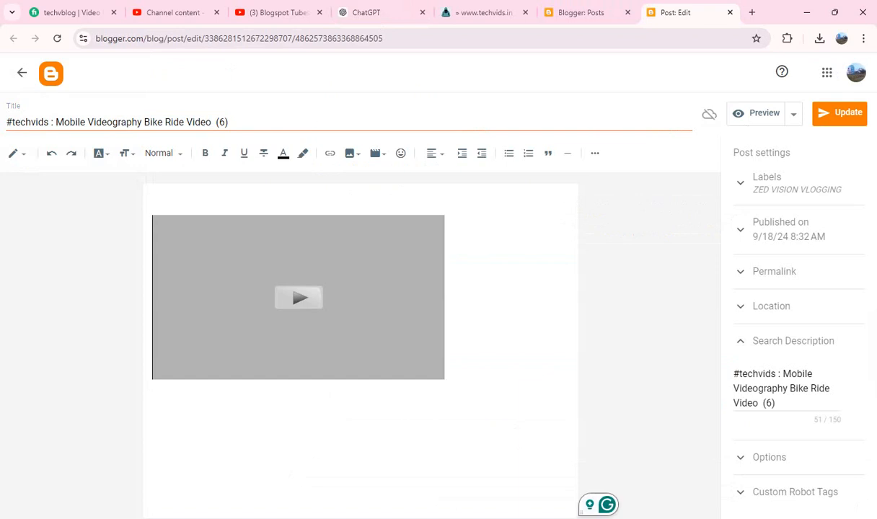
type("Here's a description with hashtags for your mobile videography bike ride video: Description: Join me on an exhilarating bike ride, captured entirely using mobile videography! In this video, I’ll show you how to record stunning footage while biking, all with just your smartphone. Experience the journey through beautiful landscapes, sharp turns, and smooth rides. Perfect for aspiring mobile videographers looking to capture their outdoor adventures! Hashtags: #MobileVideography #BikeRide #AdventureVideo #CyclingLife #SmartphoneVideography #BikeRideVideo #OutdoorAdventure #RideWithMe #BikingJourney #MobileFilmmaking #GoProAlternative #CyclingShots #TravelByBike #VlogRide #CaptureTheRide Let me know if you'd like to make any changes!")
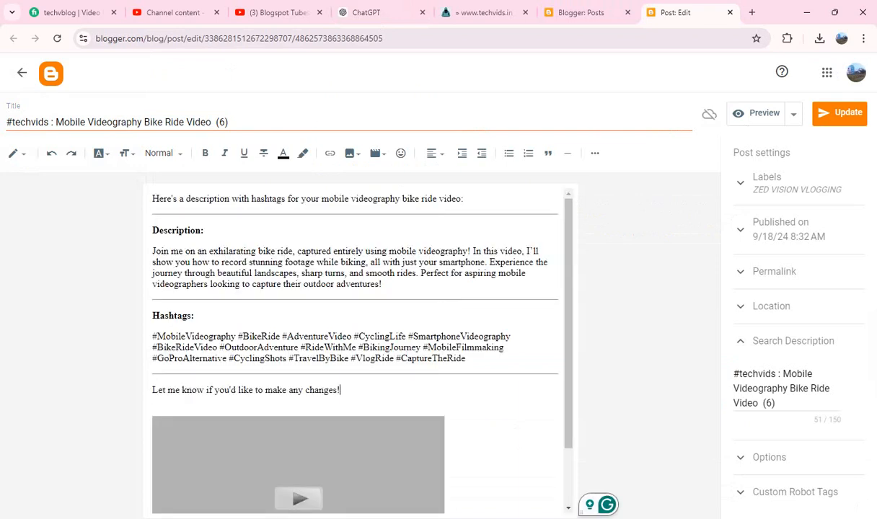
Step: Format the entire post body with Medium text size and justified alignment, then update the post and close its editor
key("ctrl+a")
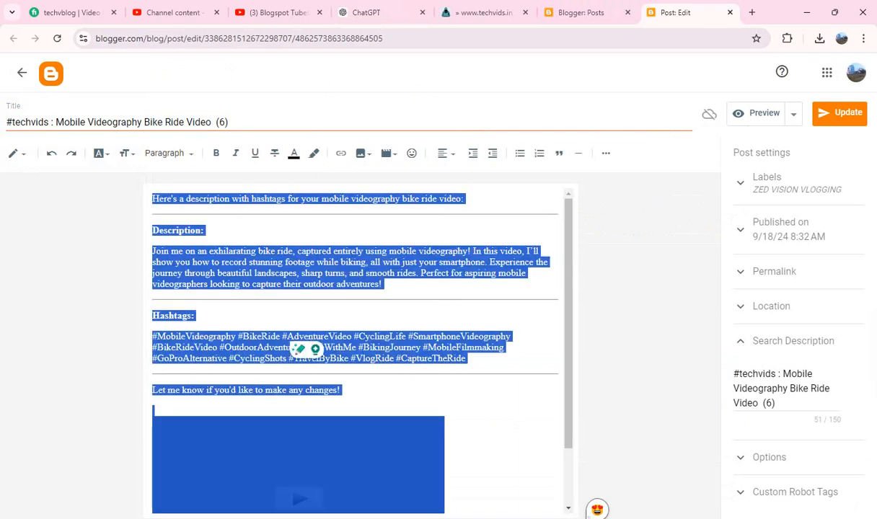
left_click(125, 153)
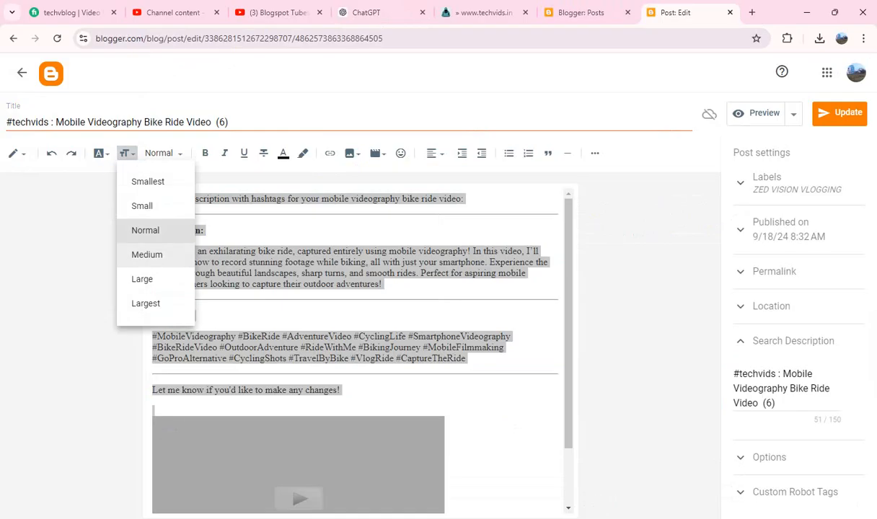
left_click(146, 254)
left_click(436, 152)
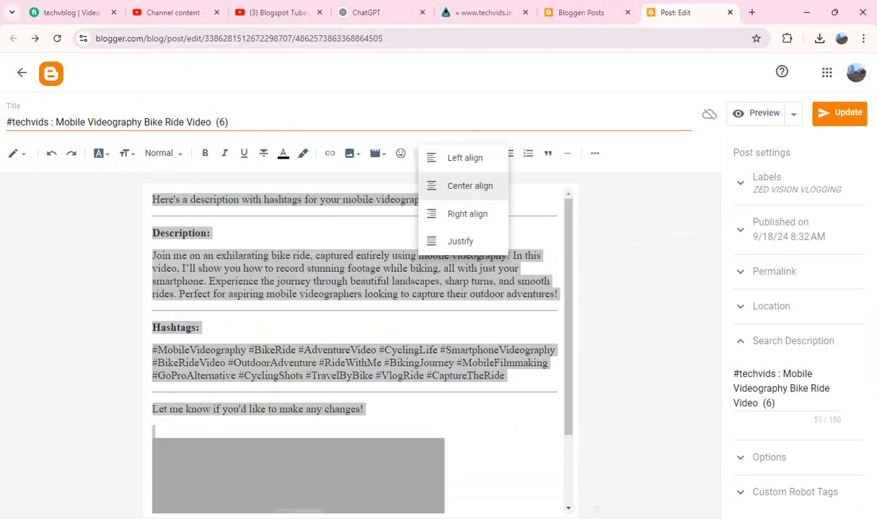
left_click(460, 234)
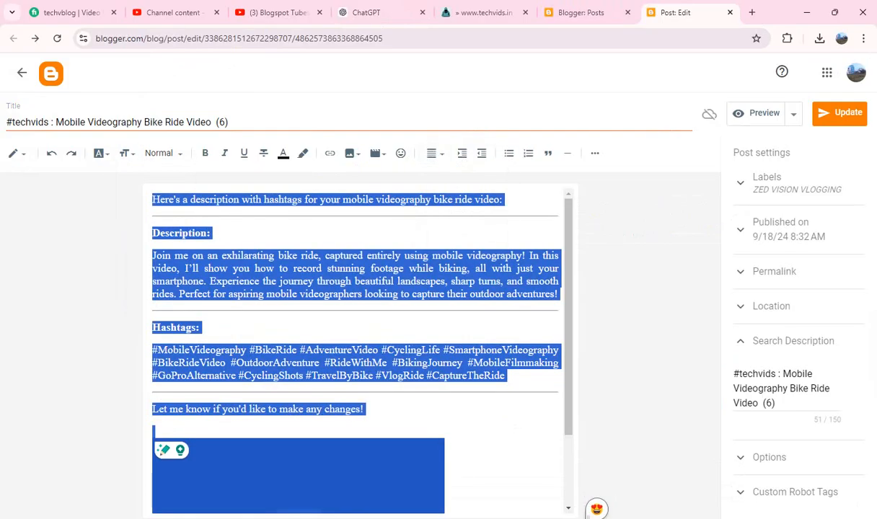
left_click(843, 118)
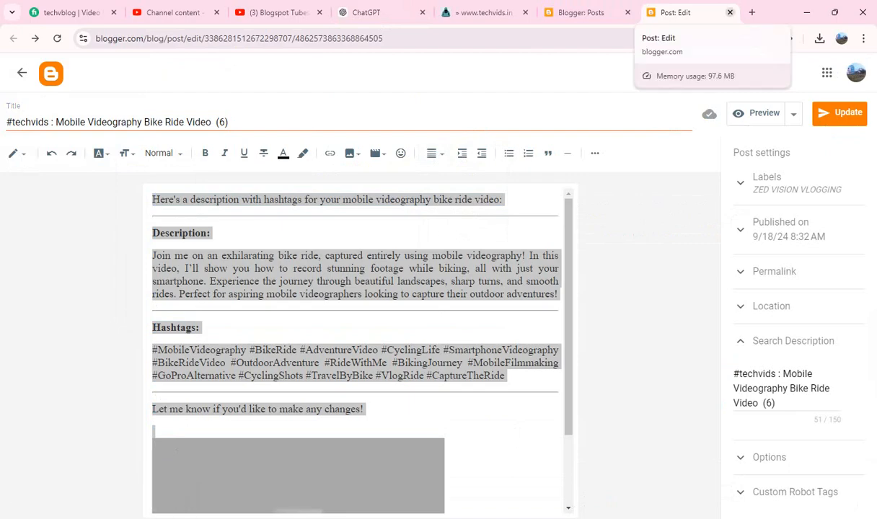
left_click(729, 12)
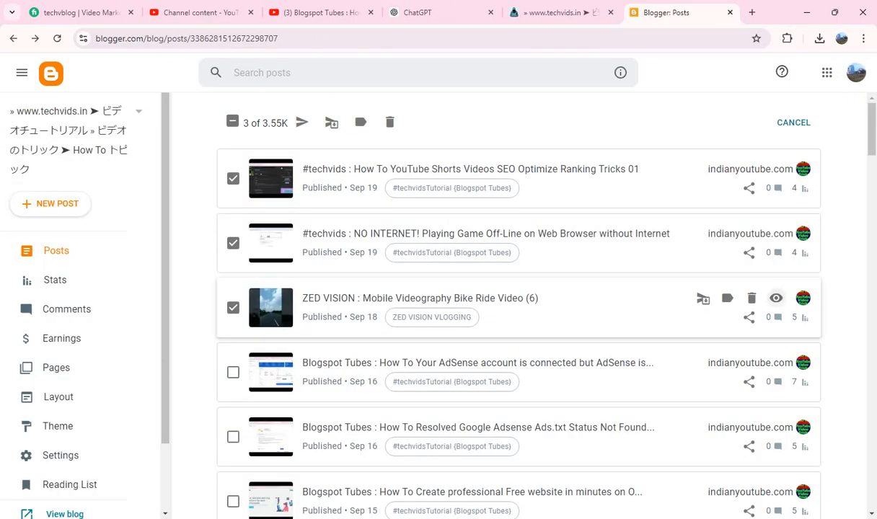
Step: View the published bike ride post on the blog to check its title, description, hashtags and video, then close it
left_click(776, 299)
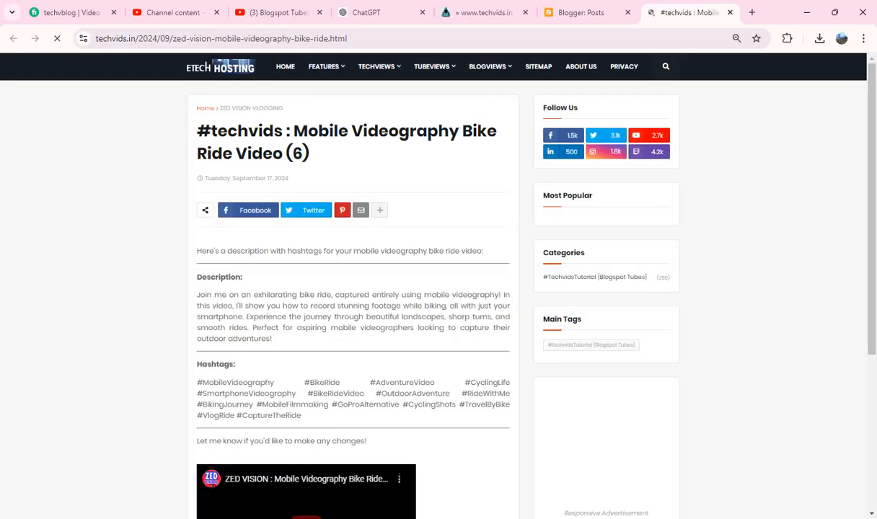
scroll(433, 289, "down", 3)
scroll(433, 288, "up", 3)
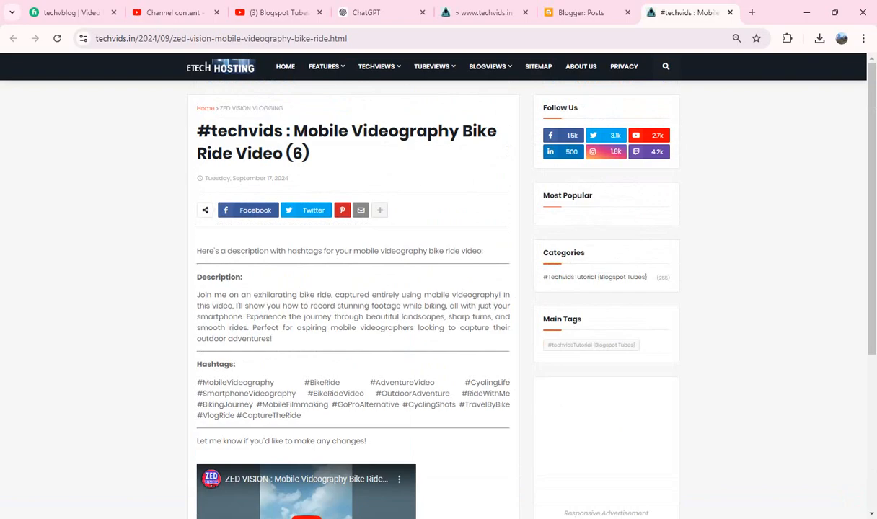
scroll(433, 289, "down", 3)
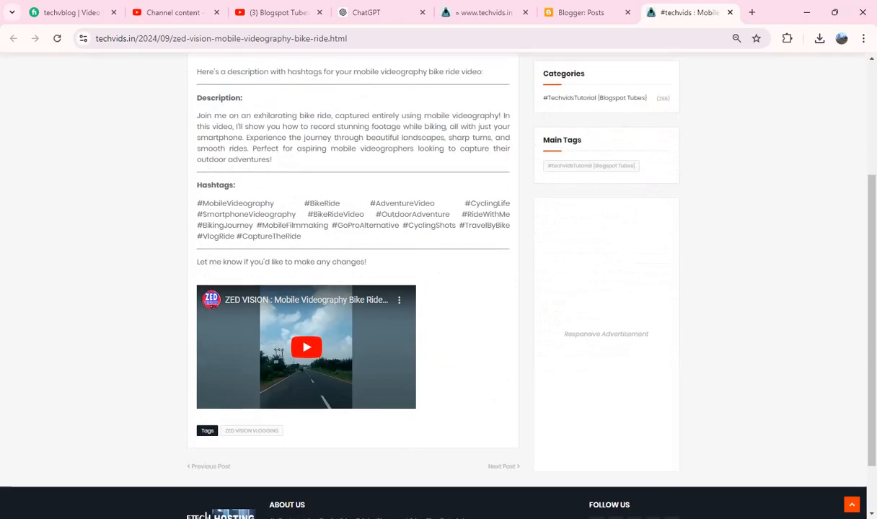
scroll(433, 288, "up", 3)
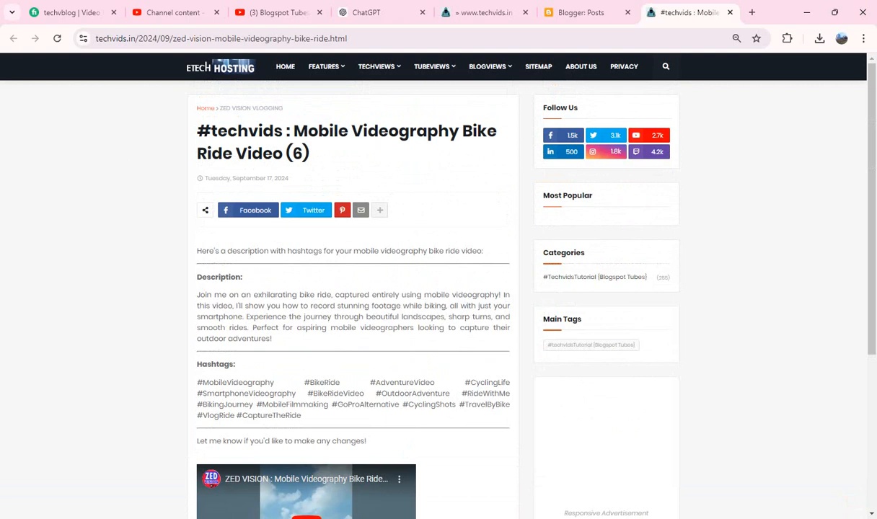
left_click(730, 12)
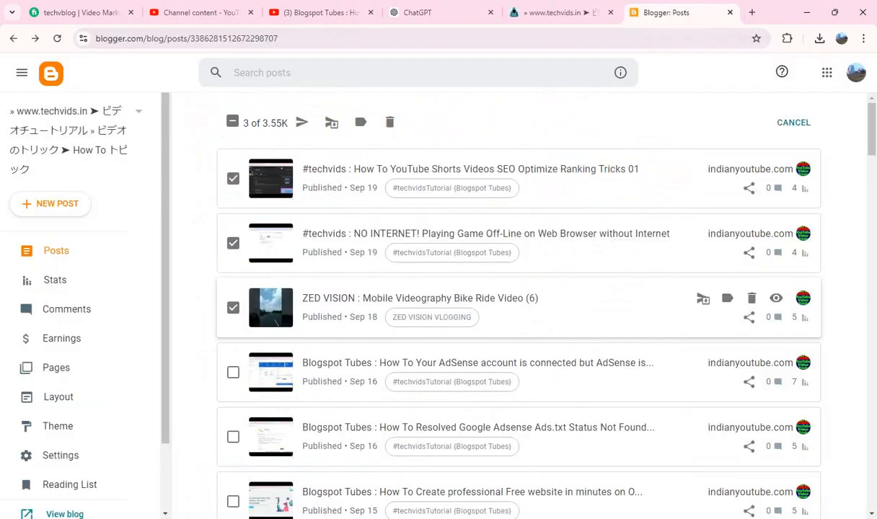
Step: Mark the post "Blogspot Tubes : How To Your AdSense account is connected but AdSense is..." and open it for editing in a new tab
scroll(476, 306, "down", 2)
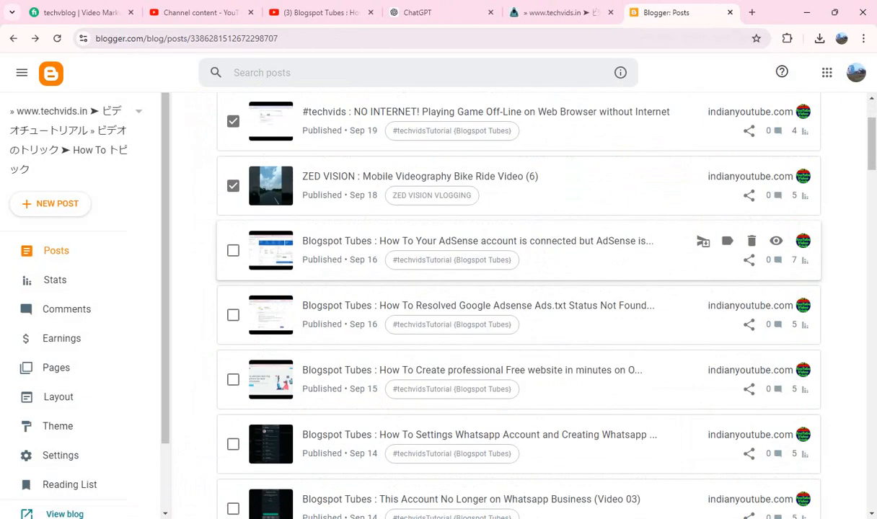
left_click(233, 250)
left_click_drag(415, 241, 748, 6)
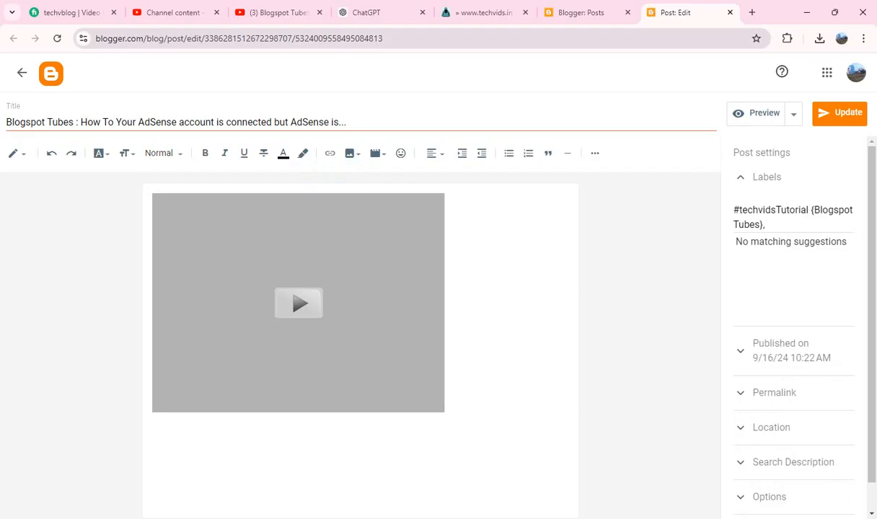
left_click(277, 12)
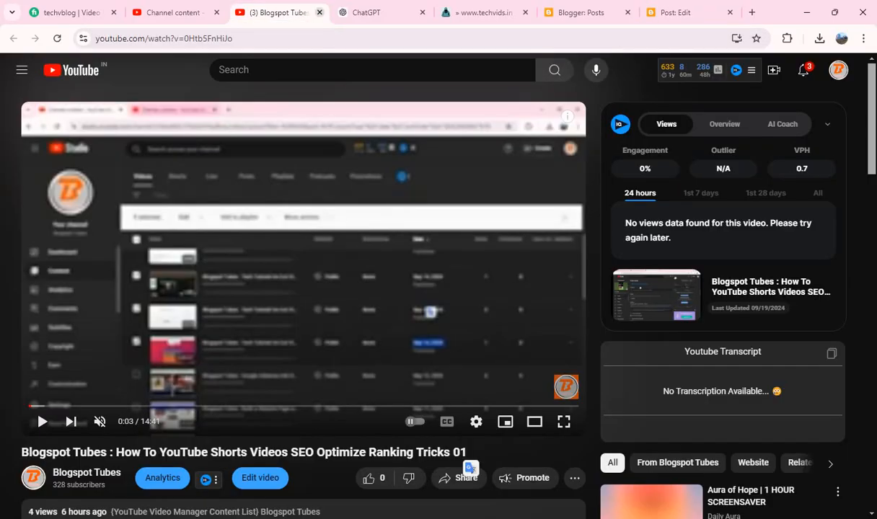
left_click(320, 12)
left_click(181, 12)
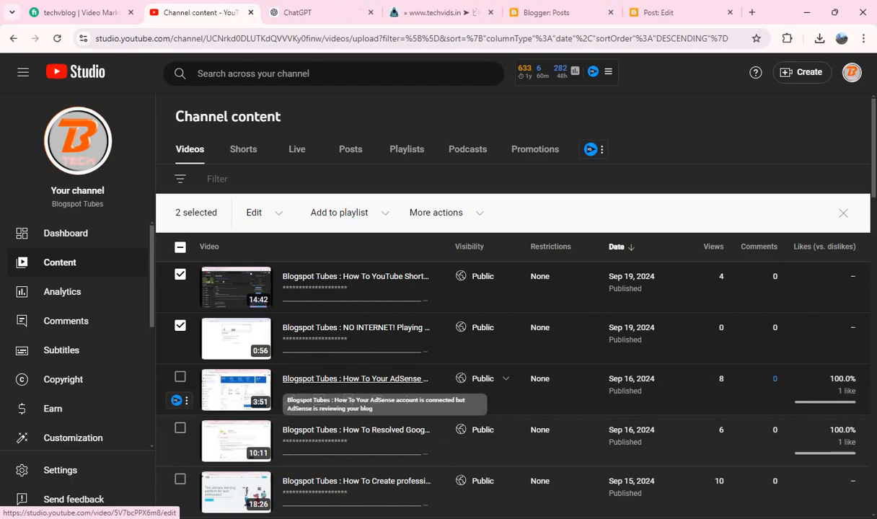
left_click(180, 377)
scroll(181, 377, "down", 1)
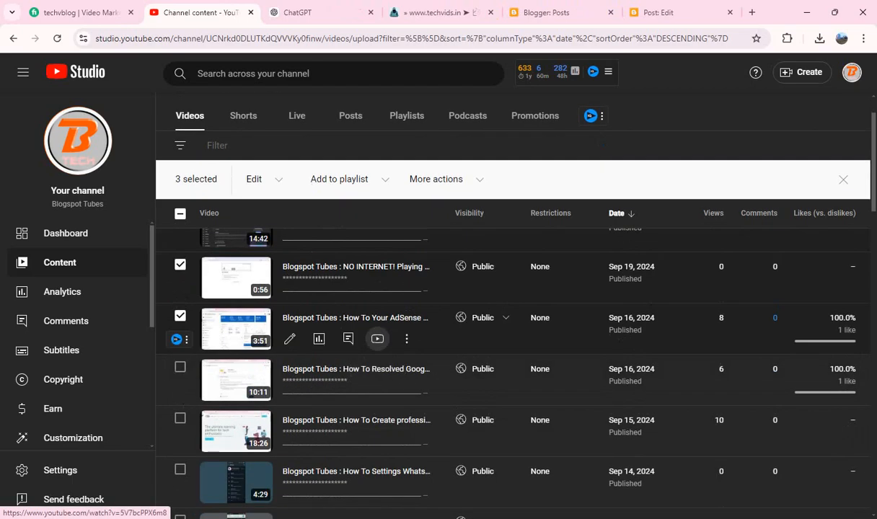
Step: Copy the video's full title from YouTube Studio and replace the Blogger post's truncated title with "Blogspot Tubes : How To Your AdSense account is connected but AdSense is reviewing your blog"
left_click(407, 338)
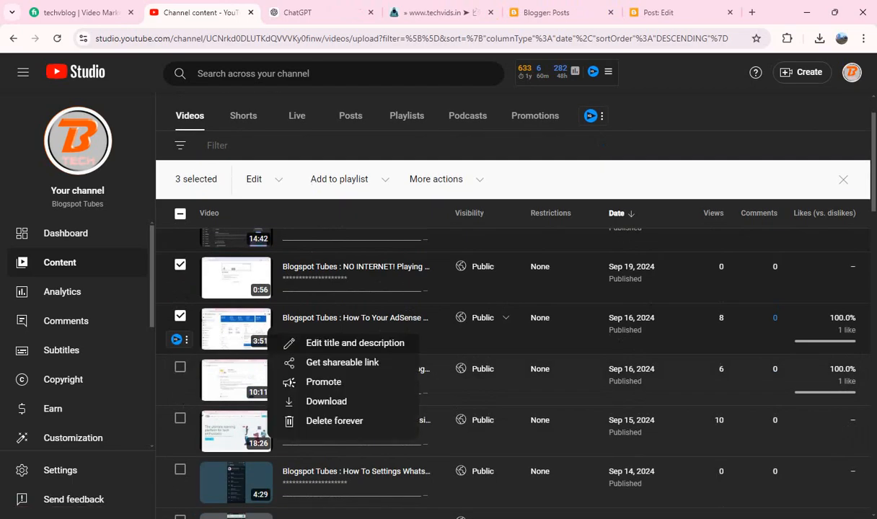
left_click(377, 343)
triple_click(400, 358)
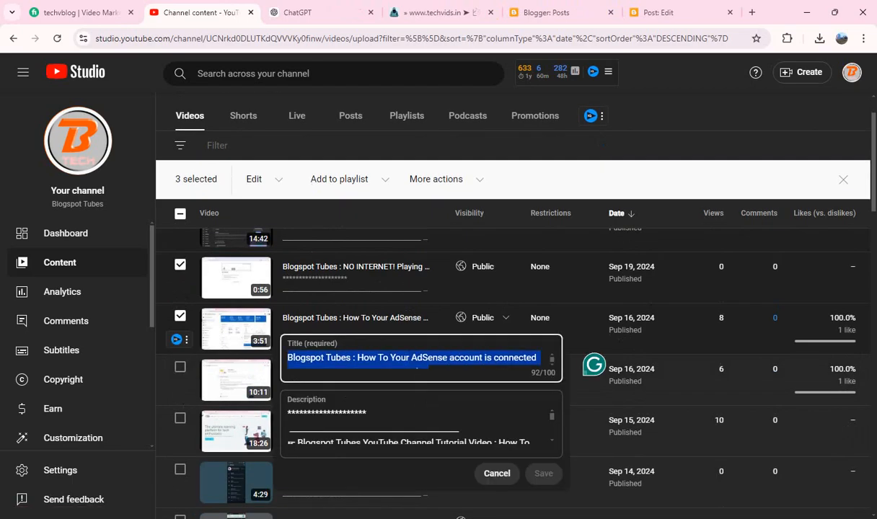
left_click(663, 12)
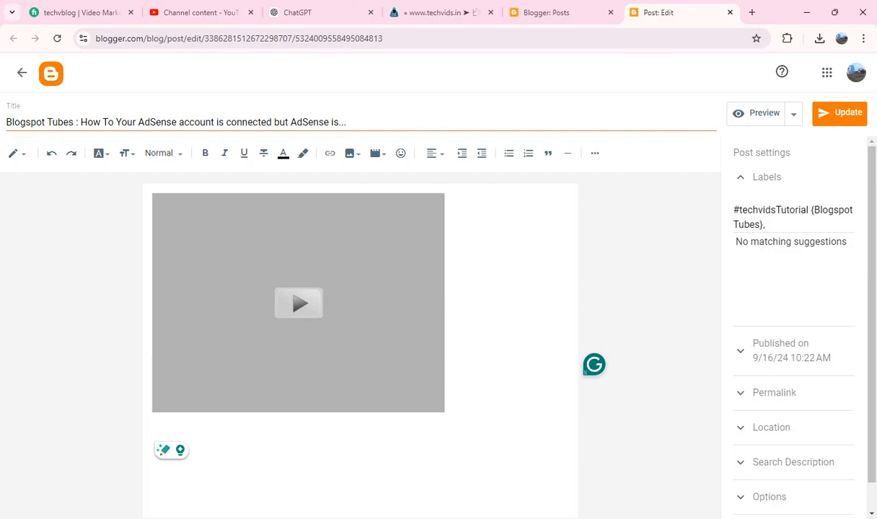
left_click(225, 122)
key("ctrl+a")
key("ctrl+v")
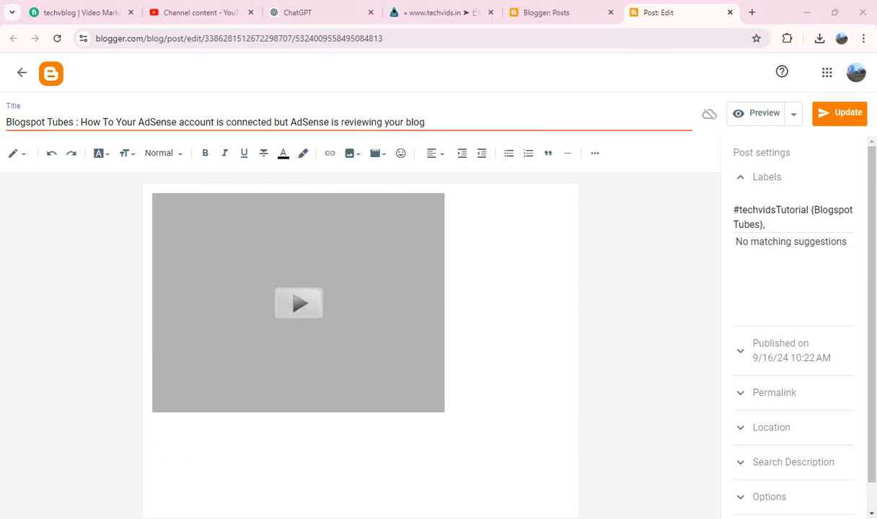
Step: Replace the "Blogspot Tubes" prefix in the post title with the "#techvids" hashtag kept in the WordPad document
key("alt+Tab")
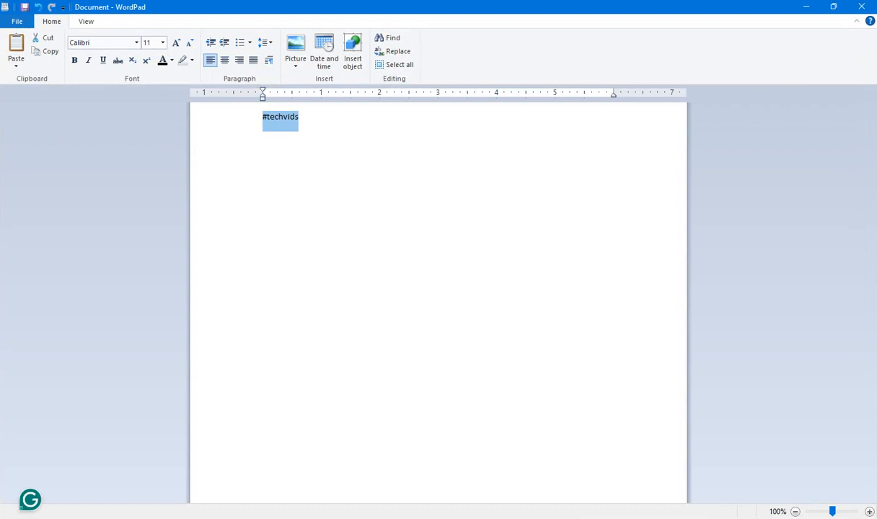
key("alt+Tab")
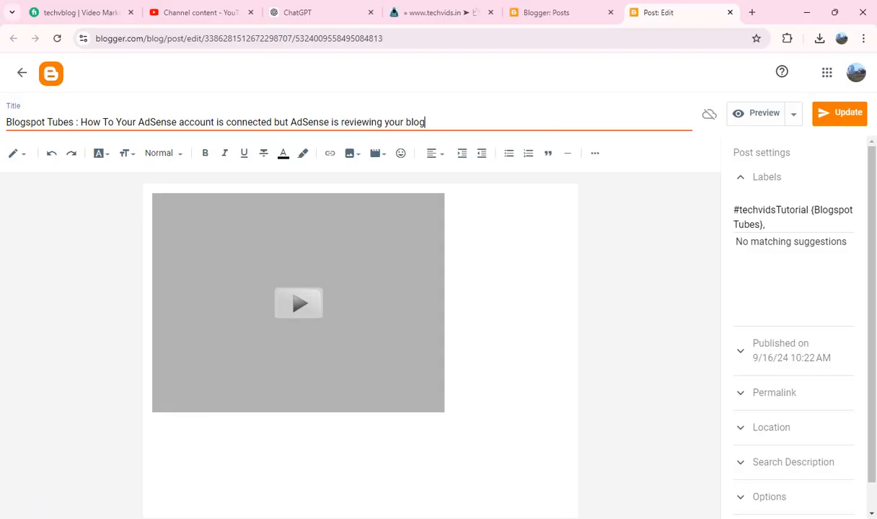
left_click_drag(74, 122, 6, 122)
type("#techvids")
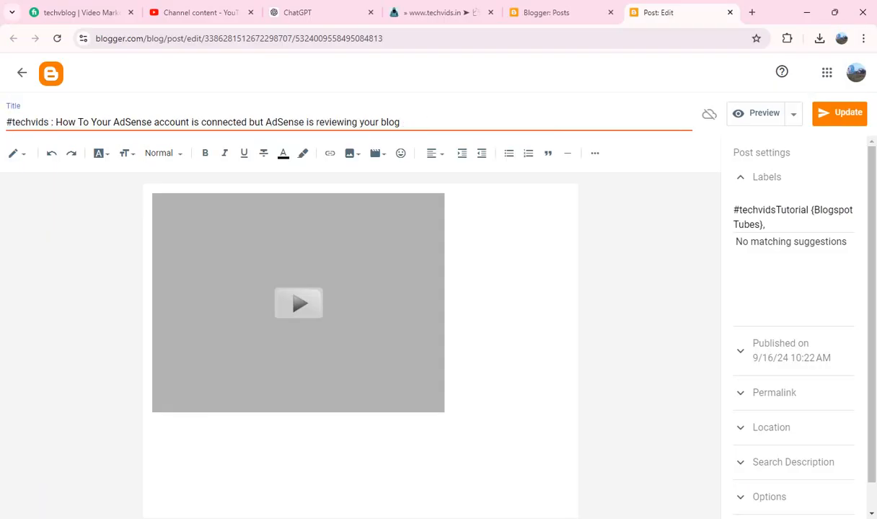
Step: Copy the complete #techvids post title and replace the post's search description with it
key("ctrl+a")
key("ctrl+c")
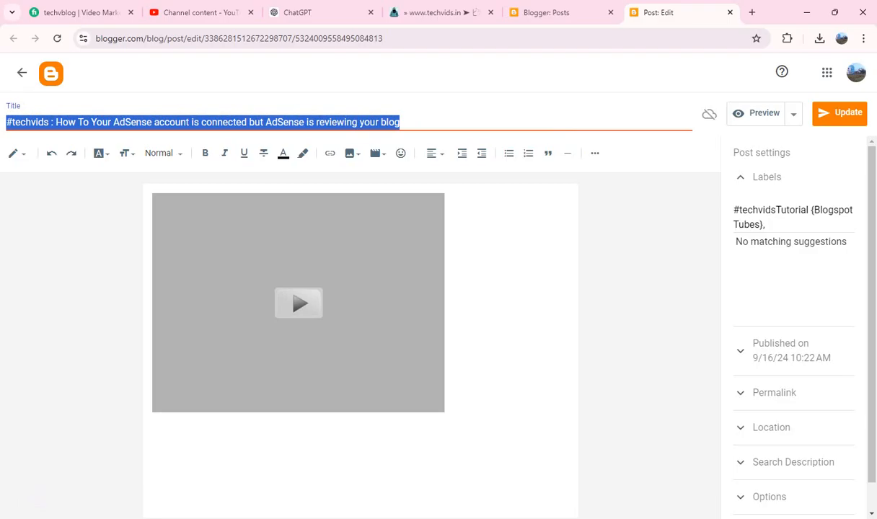
left_click(793, 462)
left_click(795, 385)
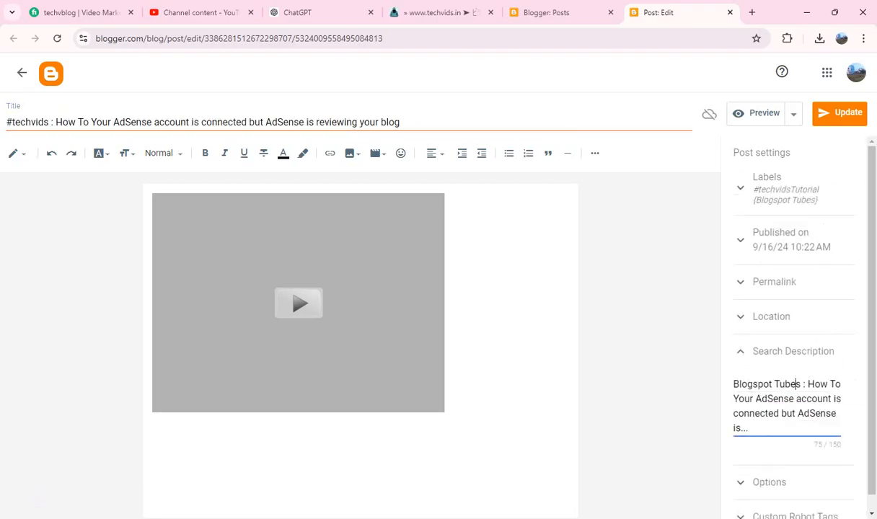
key("ctrl+a")
key("ctrl+v")
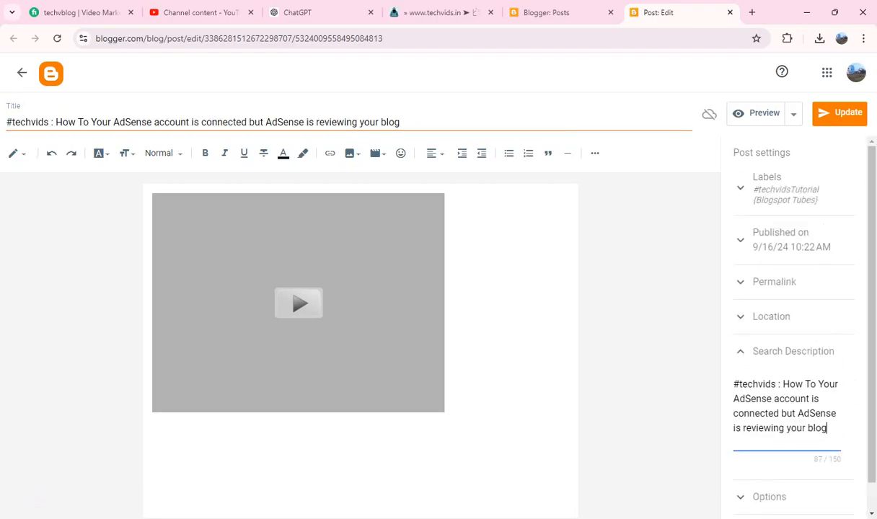
Step: Copy the title without its #techvids prefix and submit it to the existing ChatGPT conversation to generate a description and hashtags
left_click(137, 122)
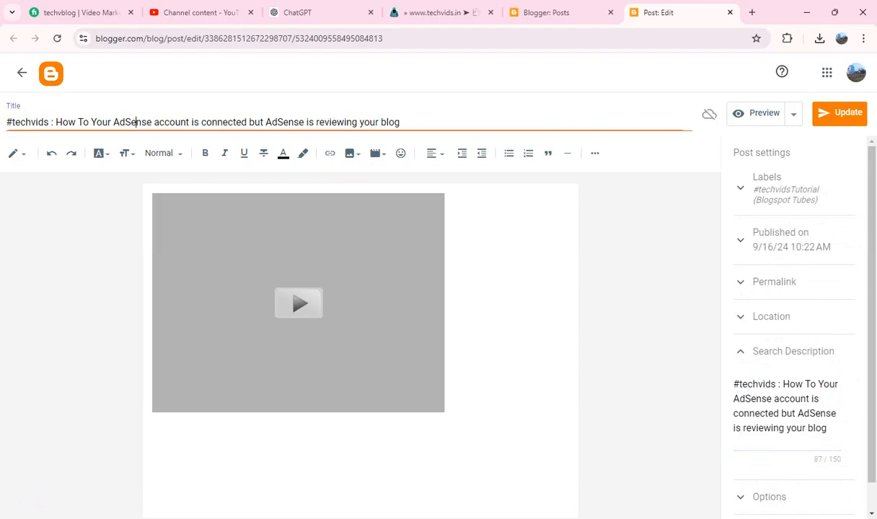
left_click_drag(56, 122, 400, 122)
key("ctrl+c")
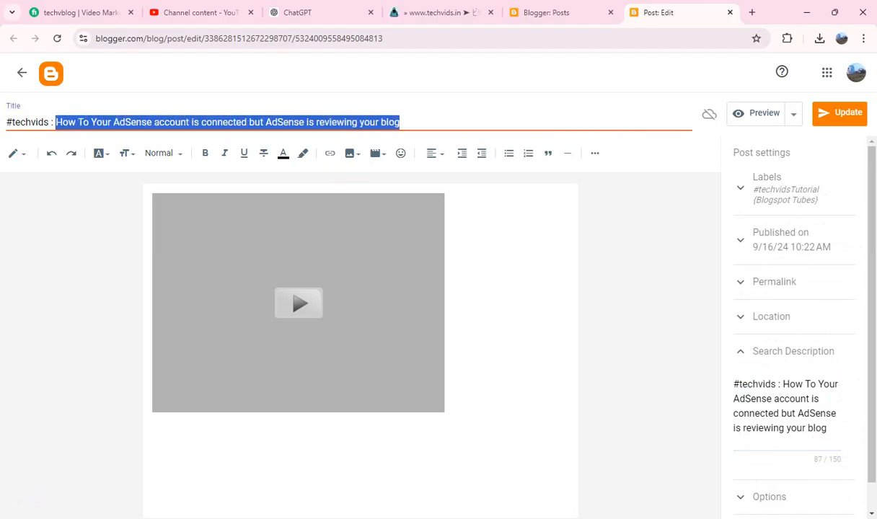
left_click(298, 12)
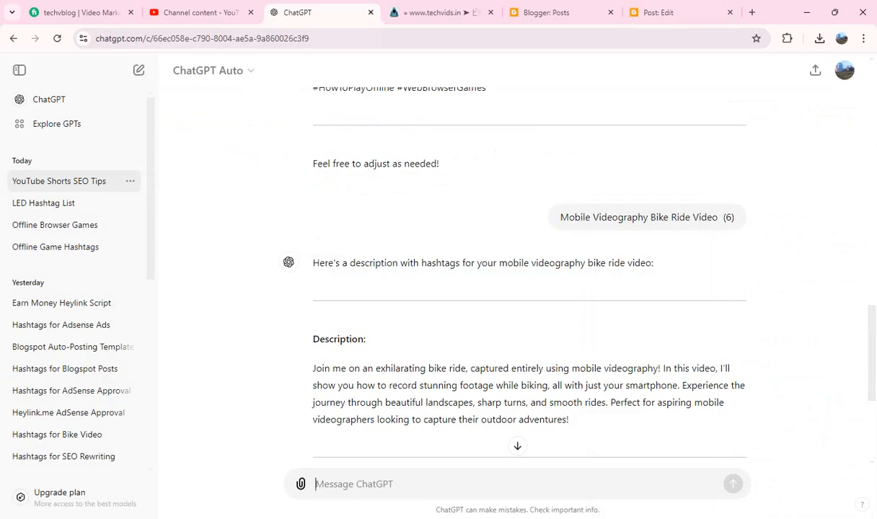
key("ctrl+v")
key("Return")
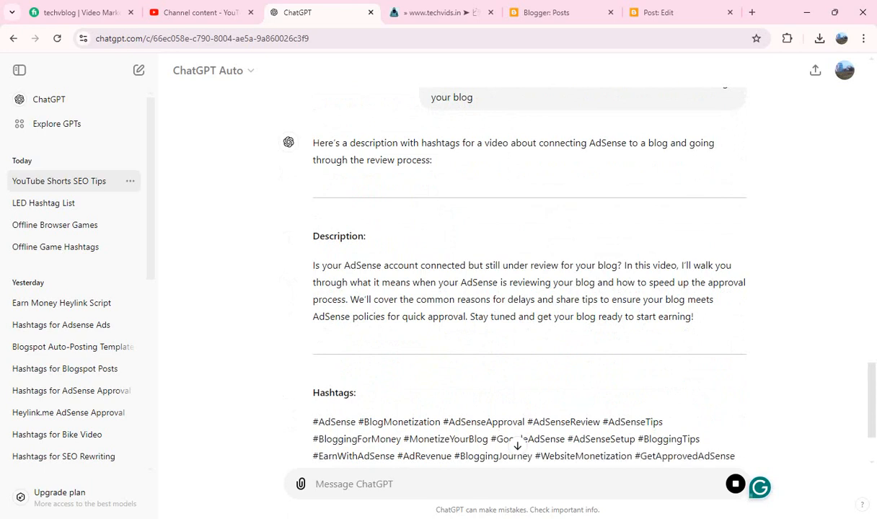
Step: Copy ChatGPT's whole AdSense response, from the introductory sentence through the description, hashtags and closing line
left_click(517, 446)
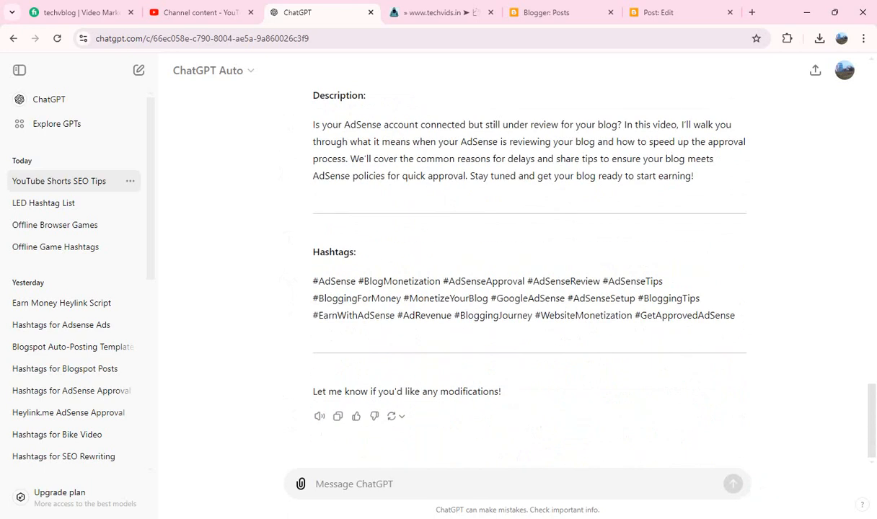
scroll(529, 274, "up", 3)
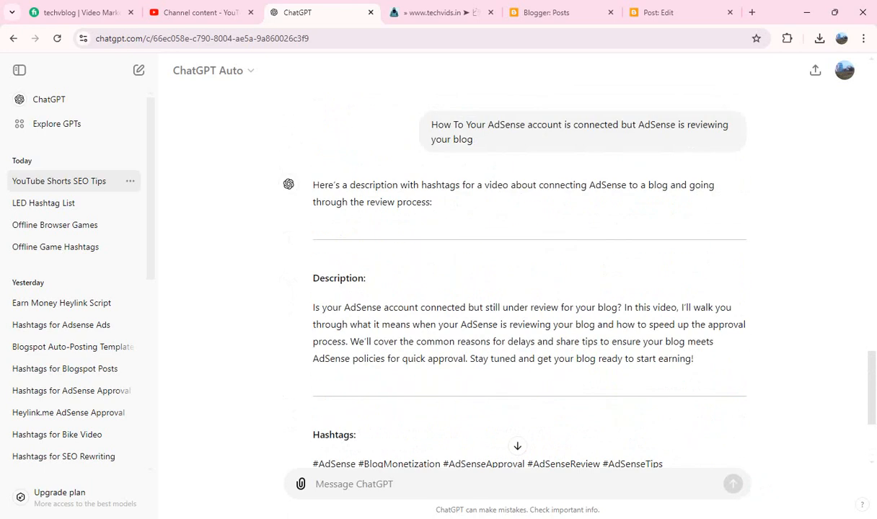
left_click_drag(313, 185, 505, 425)
key("ctrl+c")
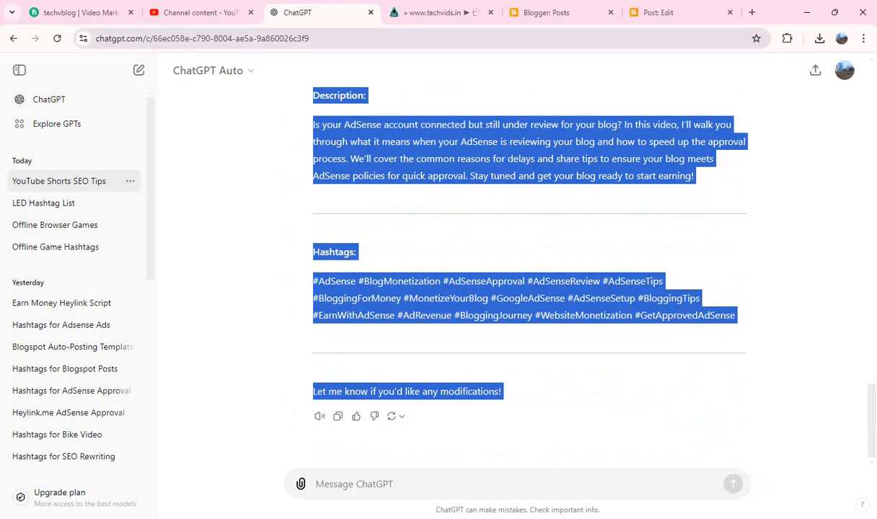
Step: Paste the ChatGPT text above the embedded video in the Blogger post and delete the stray response buttons pasted after it
left_click(677, 12)
left_click(448, 310)
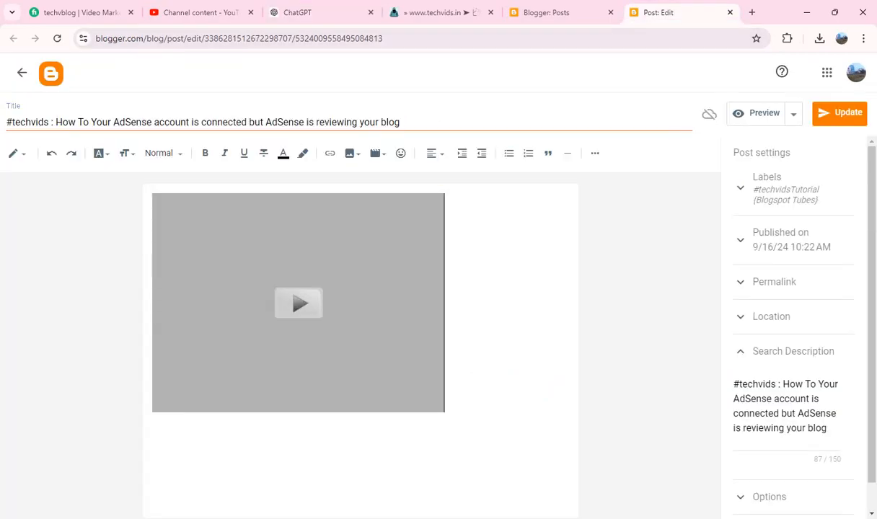
key("Left")
key("Return")
key("Return")
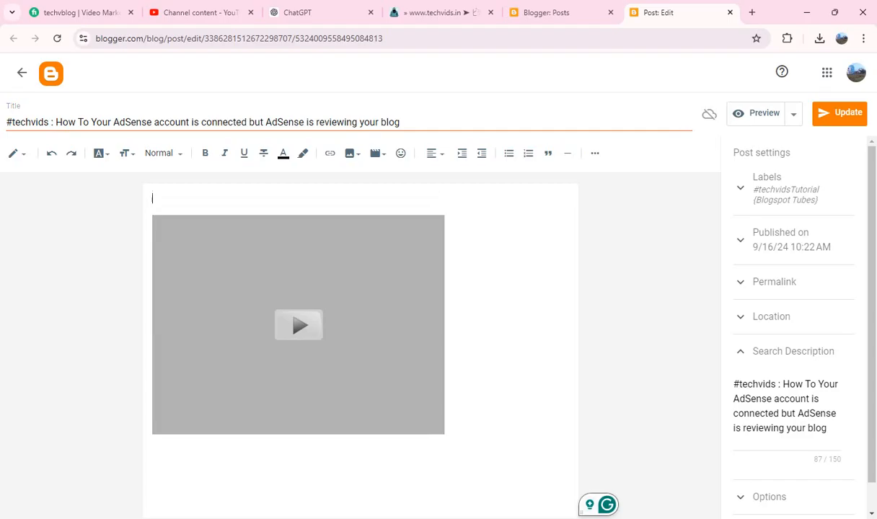
key("ctrl+v")
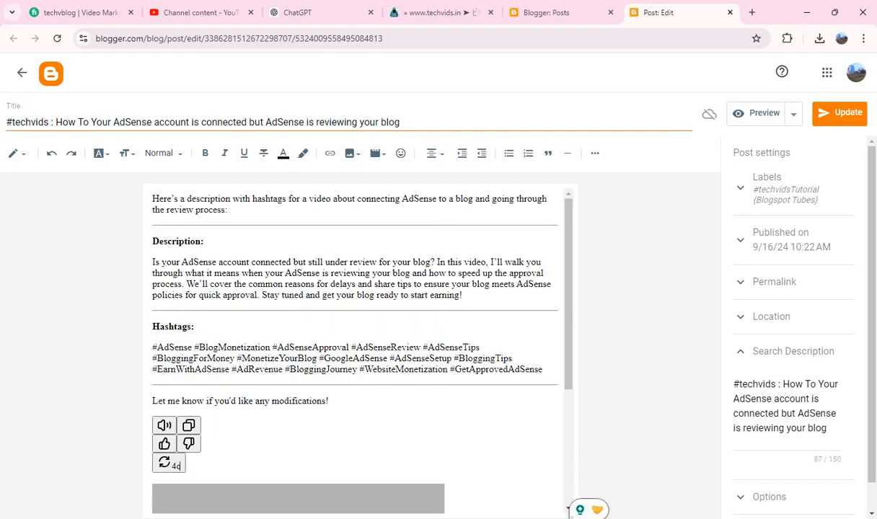
key("BackSpace")
key("BackSpace")
key("BackSpace")
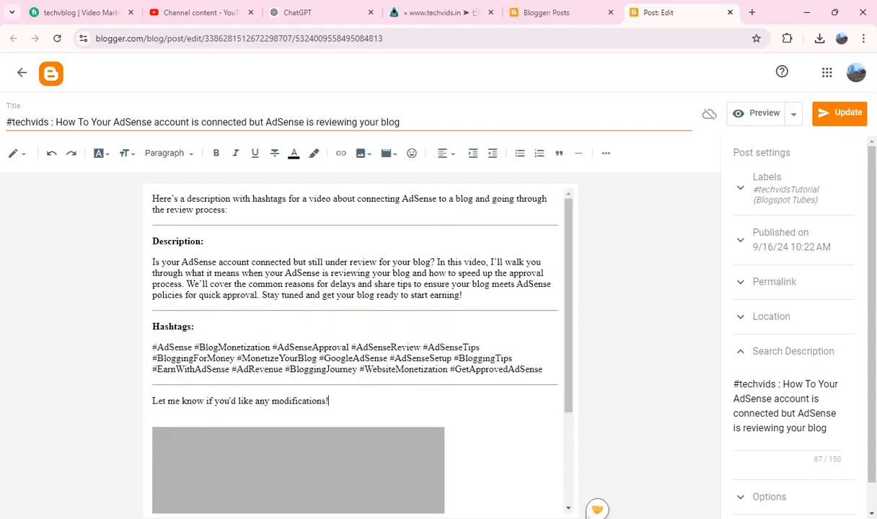
Step: Format the entire post body with Medium text size and Justify alignment
key("ctrl+a")
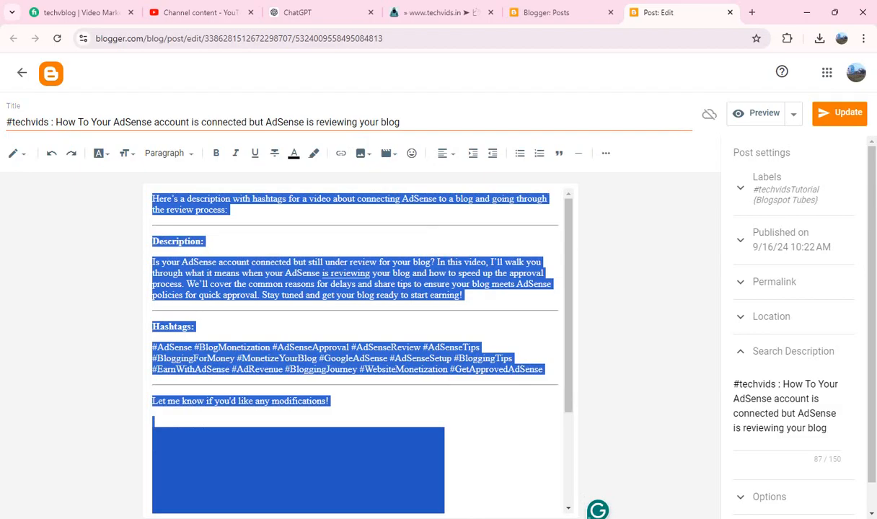
left_click(127, 153)
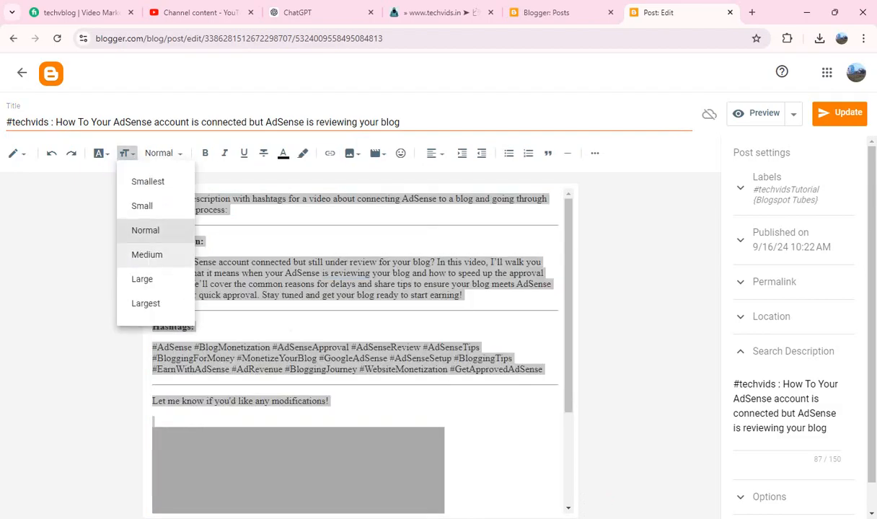
left_click(146, 255)
left_click(431, 153)
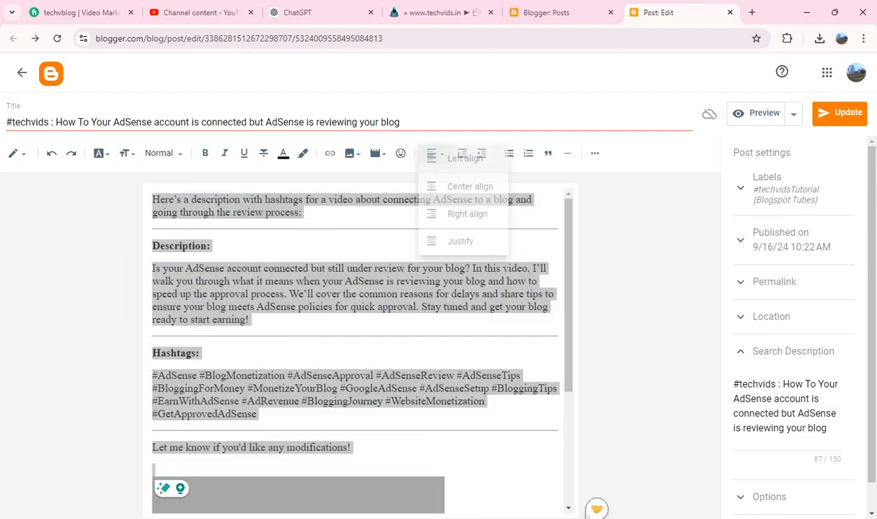
left_click(454, 240)
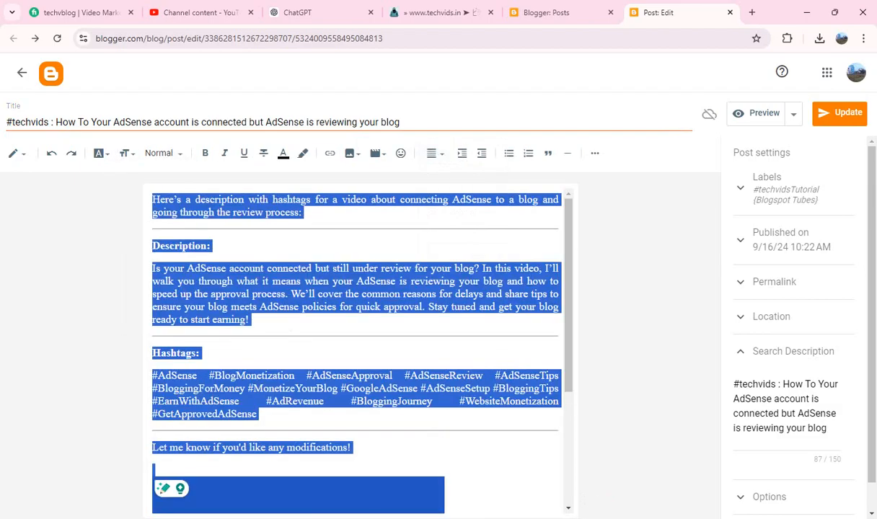
Step: Set the whole post body's text color to black, then update the post and close its editor
left_click(414, 268)
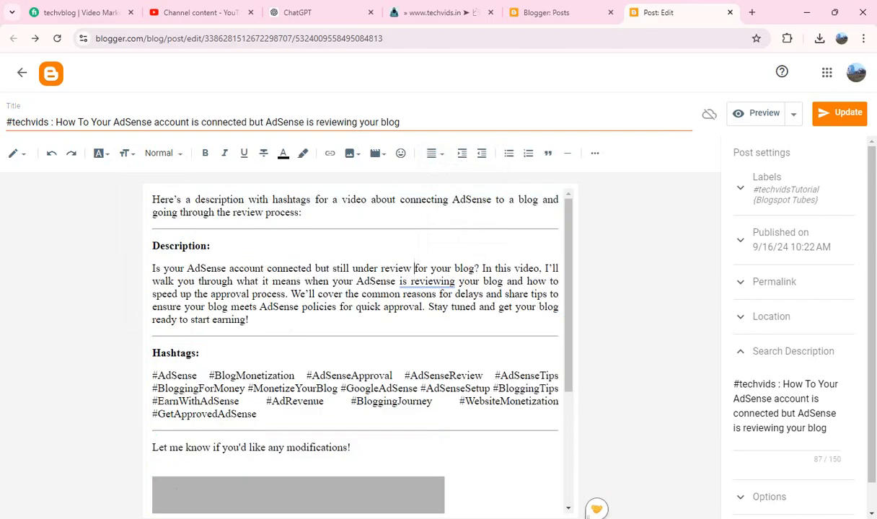
key("ctrl+a")
left_click(284, 153)
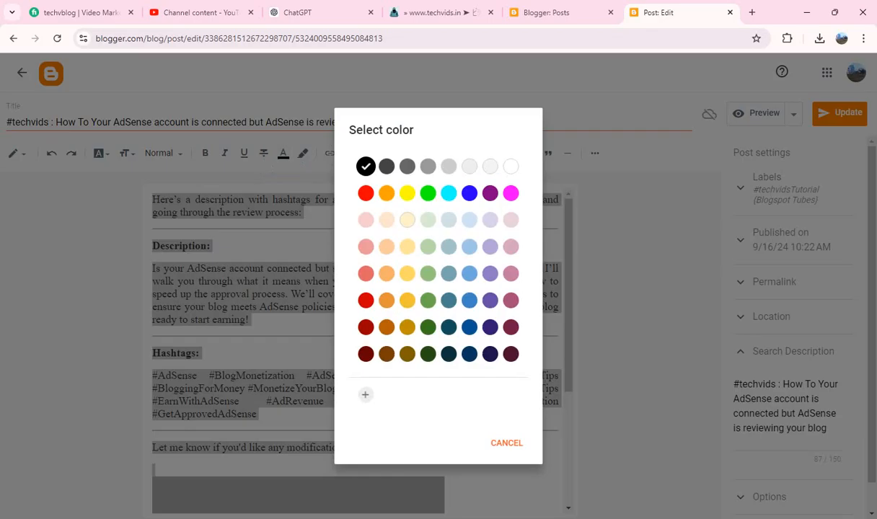
left_click(366, 166)
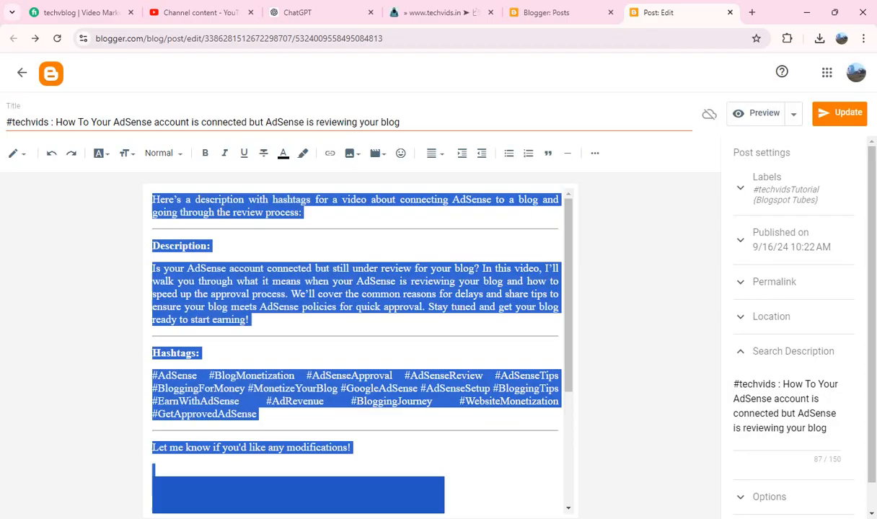
left_click(839, 112)
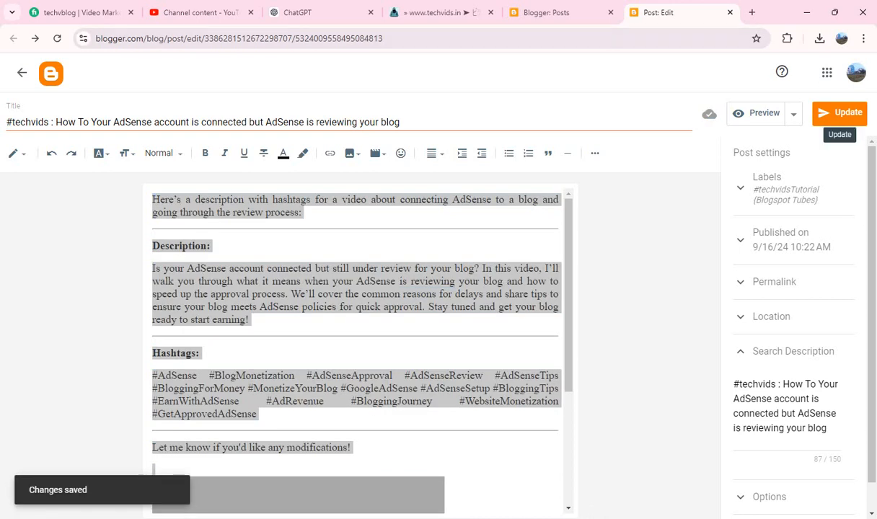
left_click(729, 12)
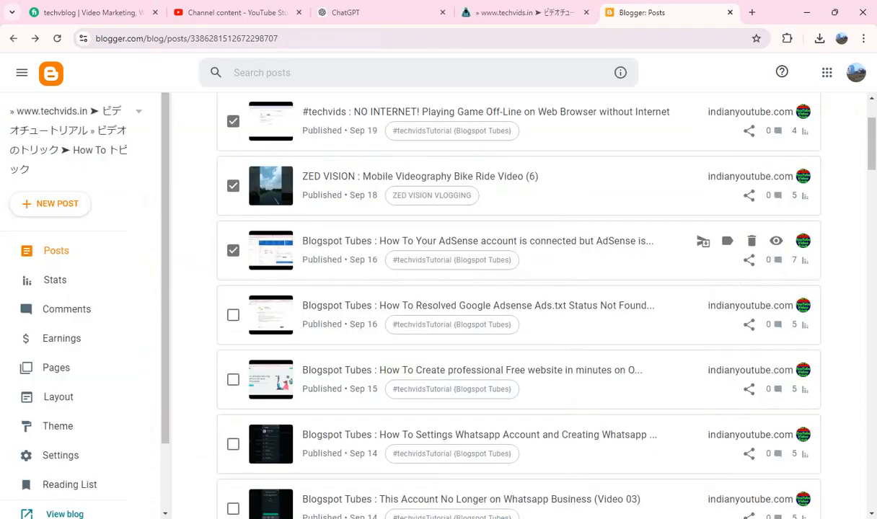
Step: View the published AdSense post on the blog and check its title, description, hashtags and embedded video
left_click(776, 241)
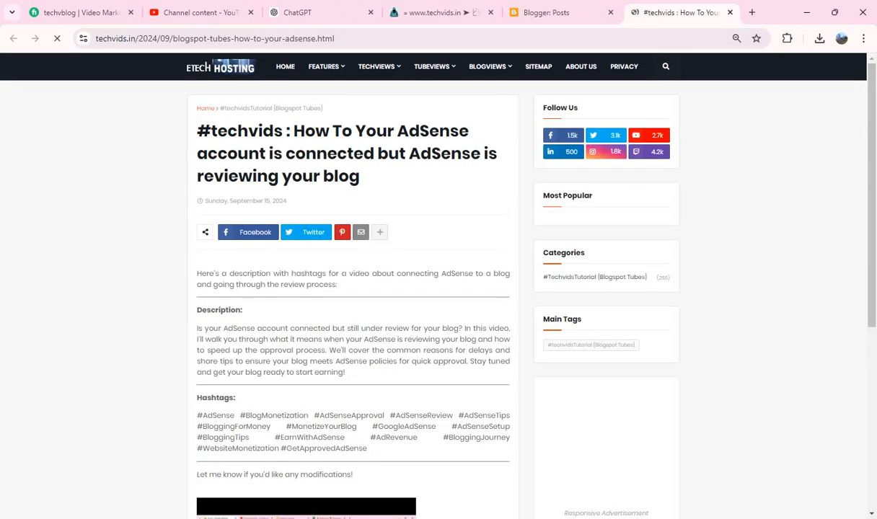
scroll(433, 288, "down", 3)
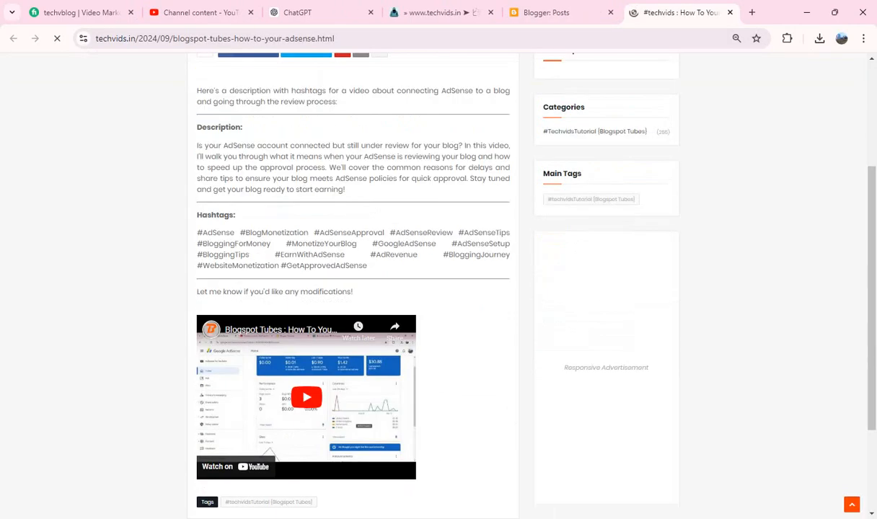
scroll(432, 289, "down", 3)
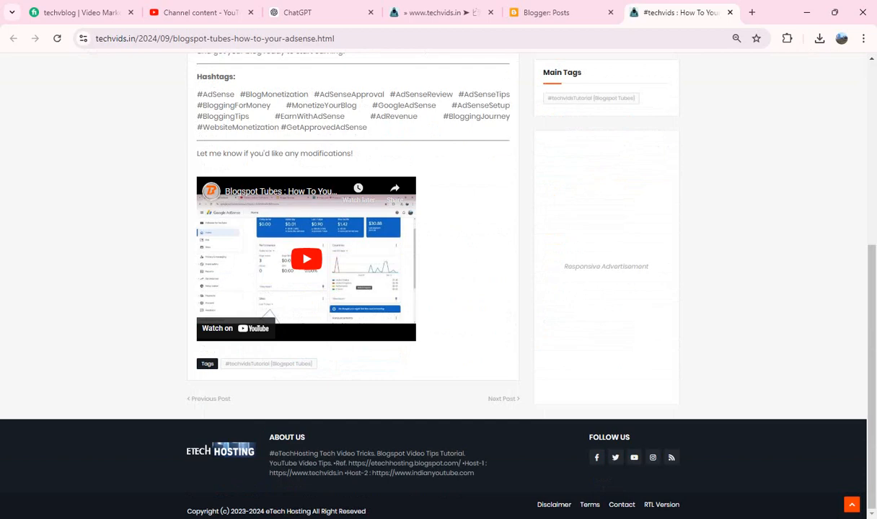
scroll(433, 288, "up", 5)
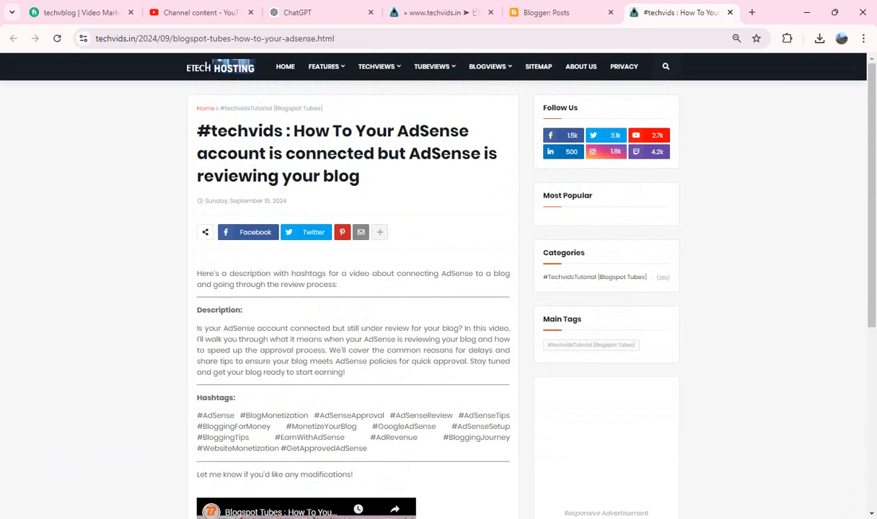
scroll(432, 288, "down", 2)
scroll(433, 288, "up", 2)
scroll(433, 274, "down", 1)
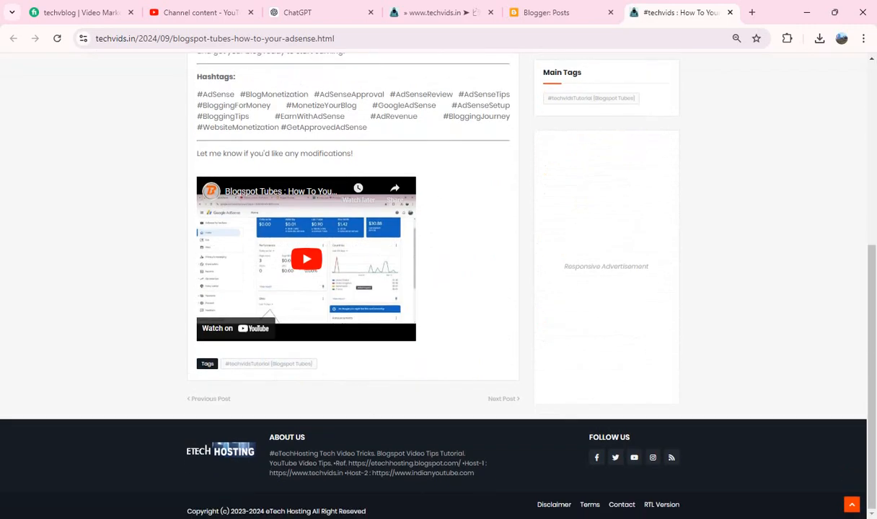
Step: Review the published AdSense post once more from its heading to its embedded video and close the page
left_click(852, 504)
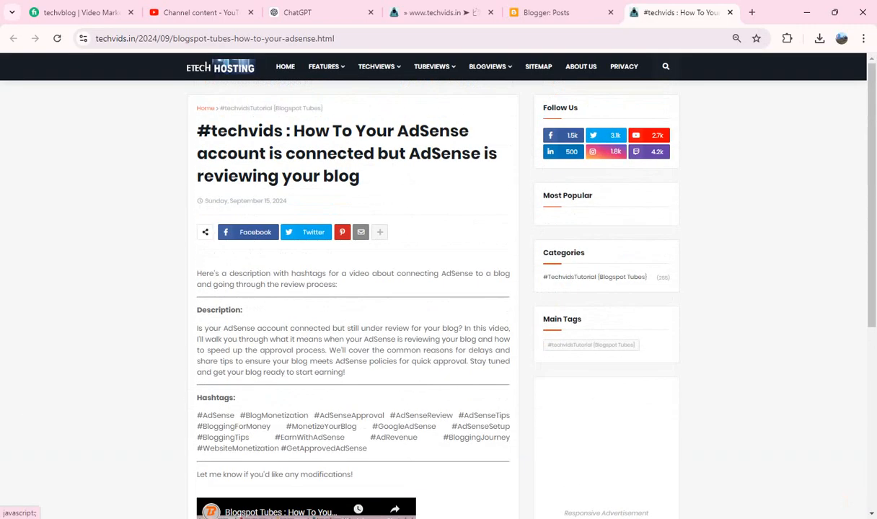
scroll(433, 274, "down", 5)
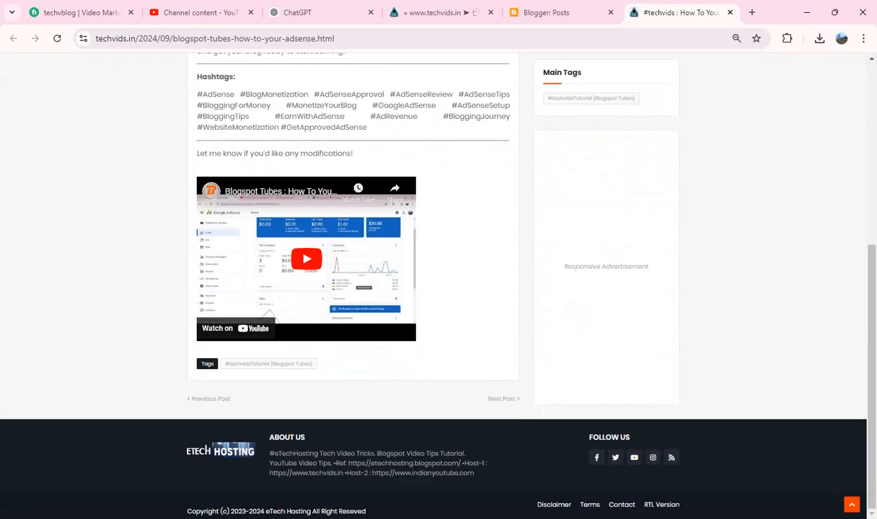
scroll(433, 274, "up", 5)
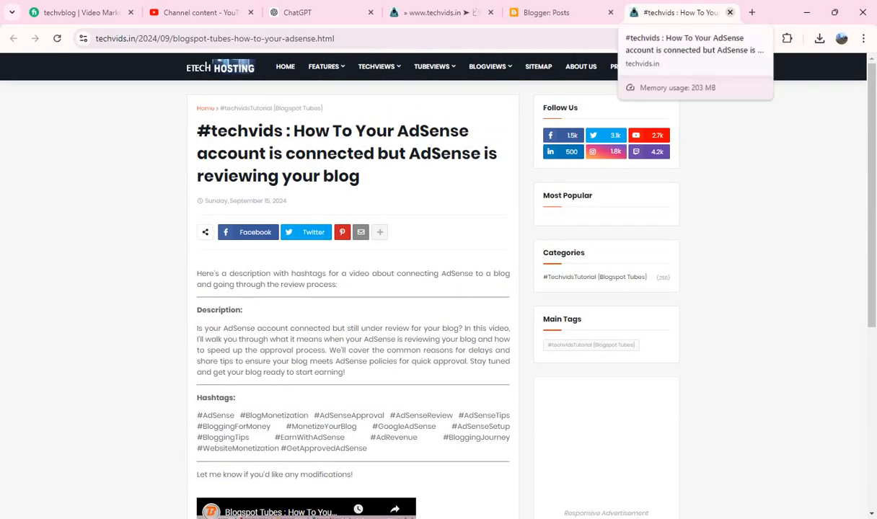
left_click(730, 12)
Step: Mark the "How To Resolved Google Adsense Ads.txt Status Not Found..." post in the Blogger list and open it for editing
scroll(505, 274, "down", 1)
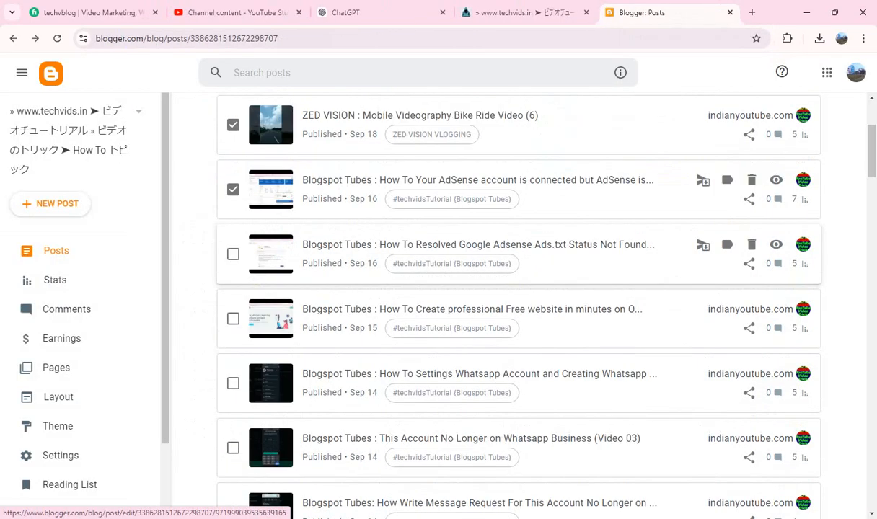
left_click(233, 256)
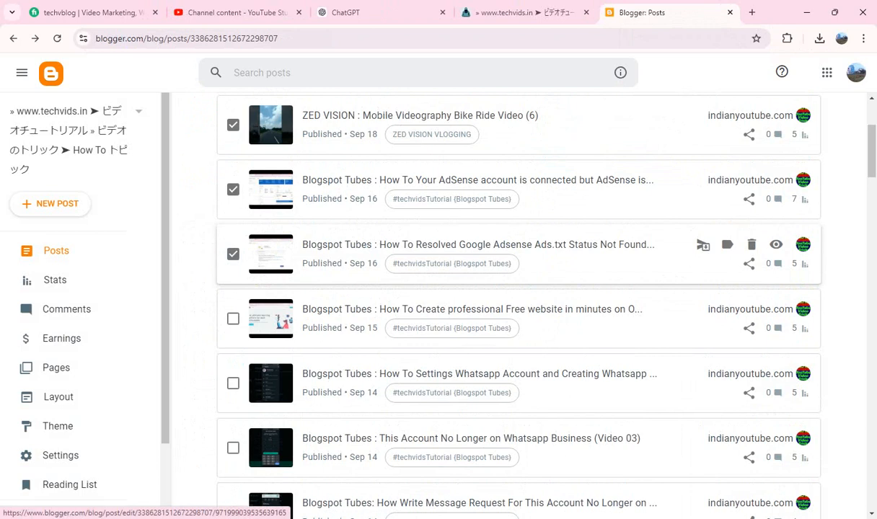
left_click(244, 107)
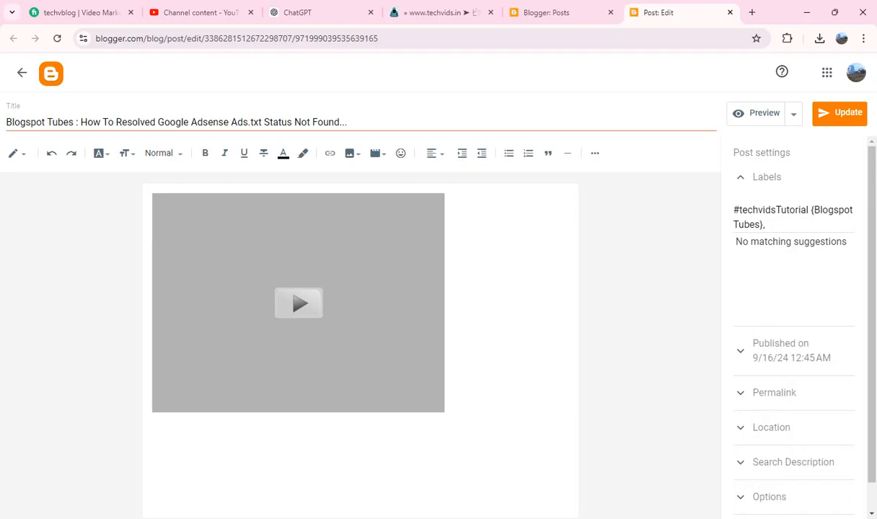
Step: Switch to YouTube Studio, mark the Google Adsense Ads.txt video in the content list and copy its full title
left_click(193, 12)
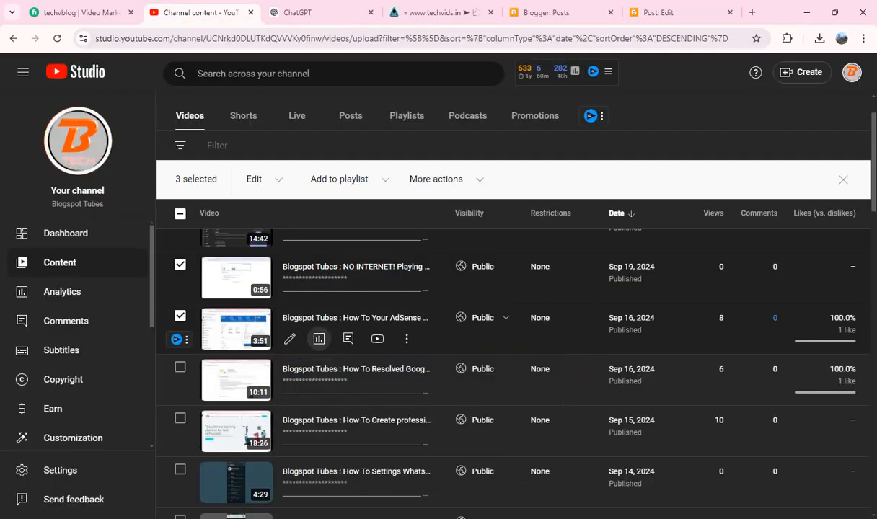
left_click(180, 367)
scroll(180, 360, "down", 1)
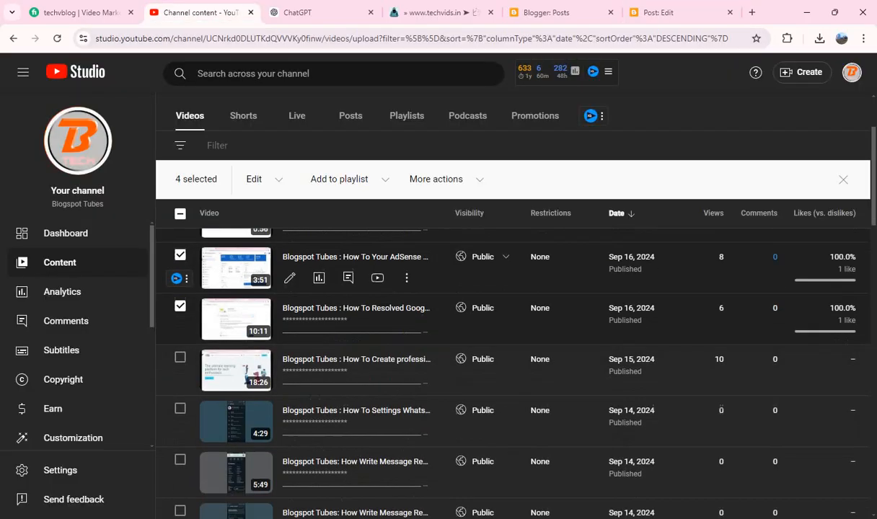
left_click(406, 330)
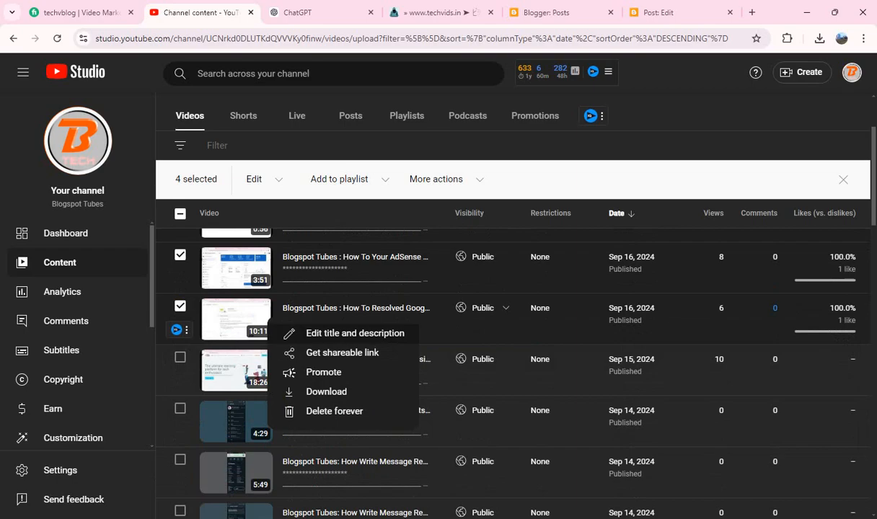
left_click(354, 334)
triple_click(408, 347)
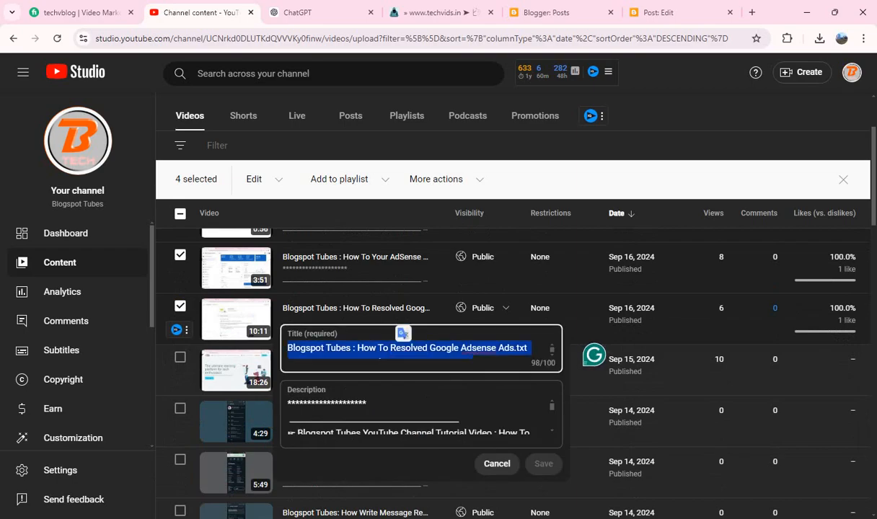
Step: Replace the Blogger post's title with the copied full title and change its "Blogspot Tubes" prefix to "#techvids"
left_click(672, 12)
triple_click(209, 122)
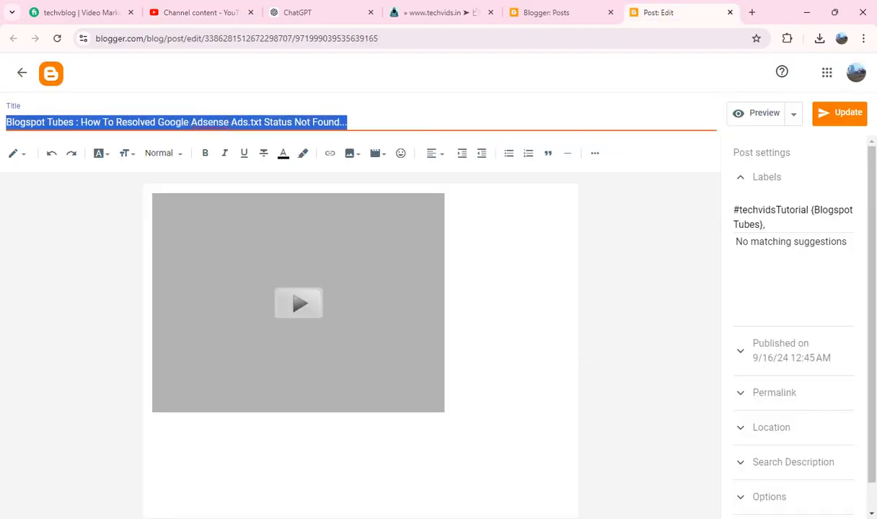
key("ctrl+v")
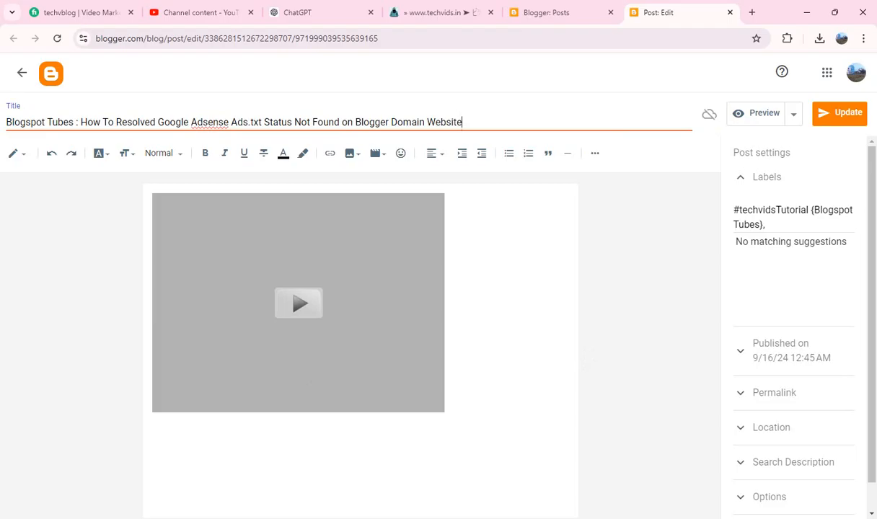
key("alt+Tab")
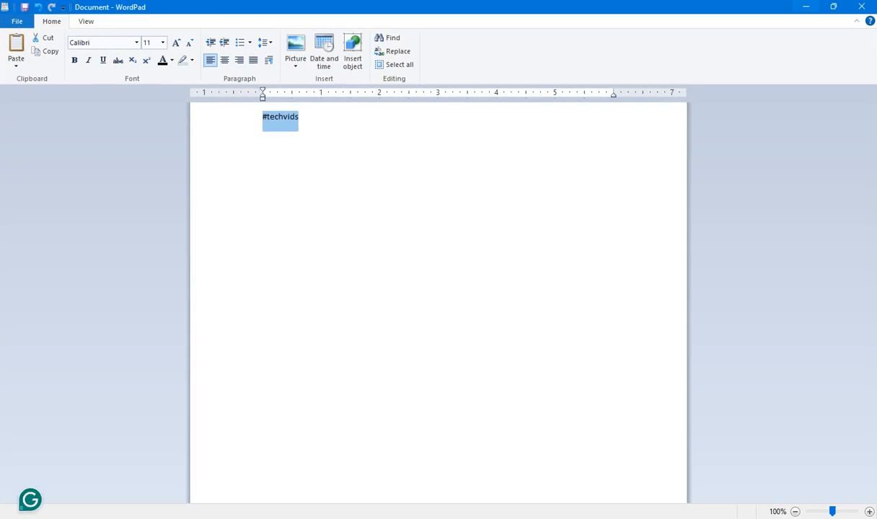
key("alt+Tab")
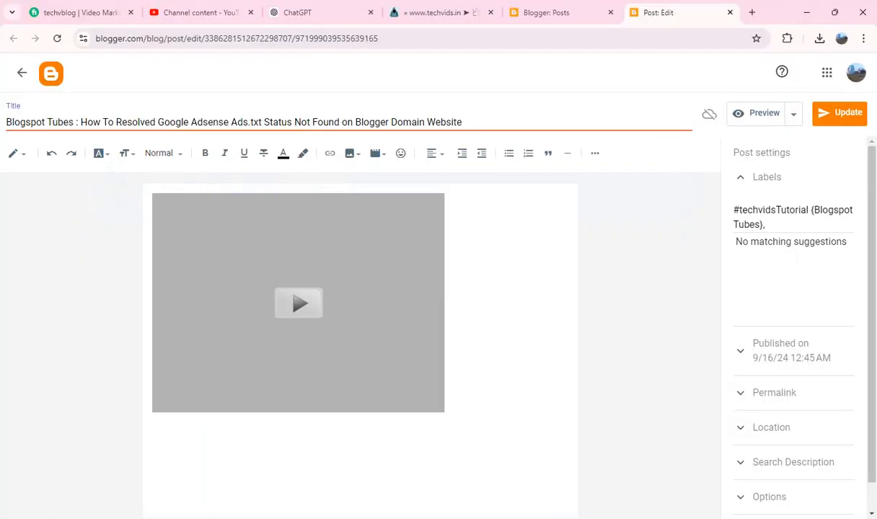
left_click_drag(74, 123, 5, 122)
type("#techvids")
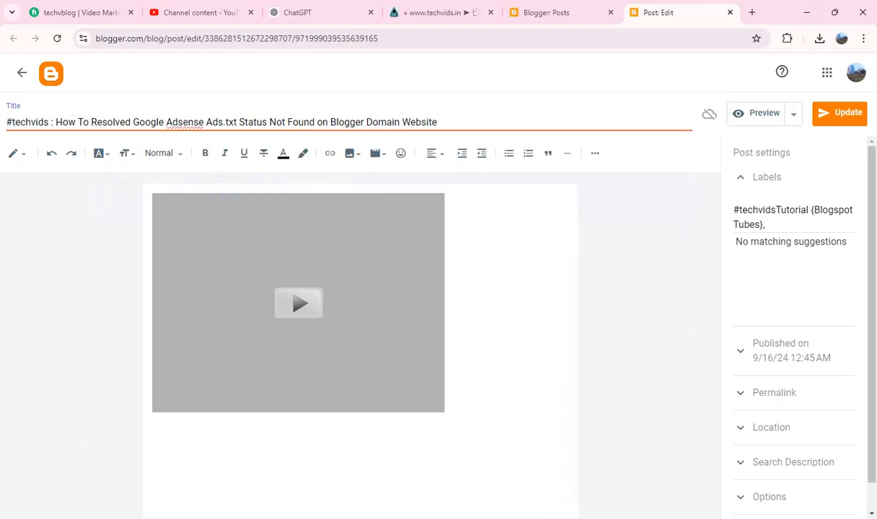
Step: Replace the post's search description with the complete title "#techvids : How To Resolved Google Adsense Ads.txt Status Not Found on Blogger Domain Website"
key("ctrl+a")
key("ctrl+c")
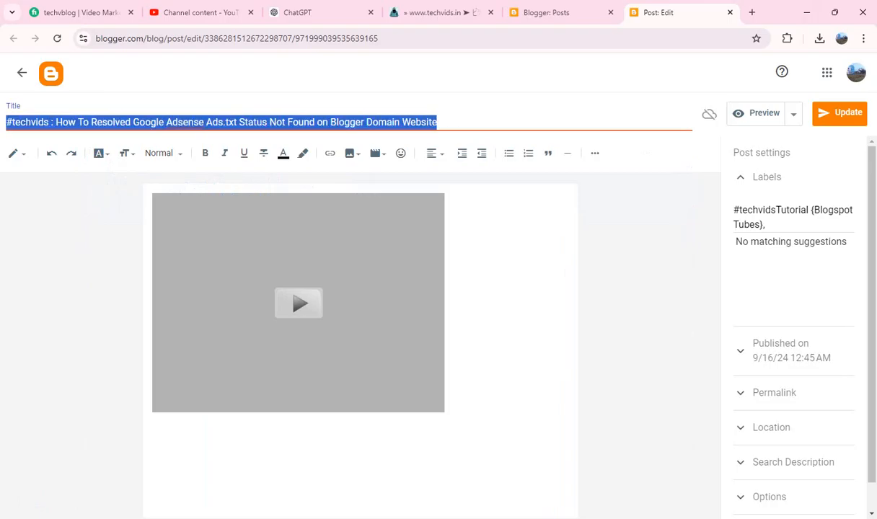
left_click(793, 462)
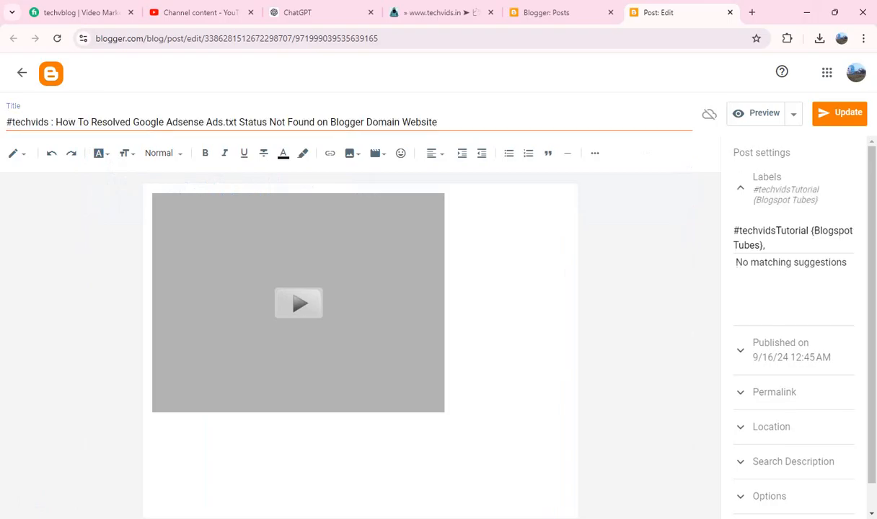
left_click(776, 385)
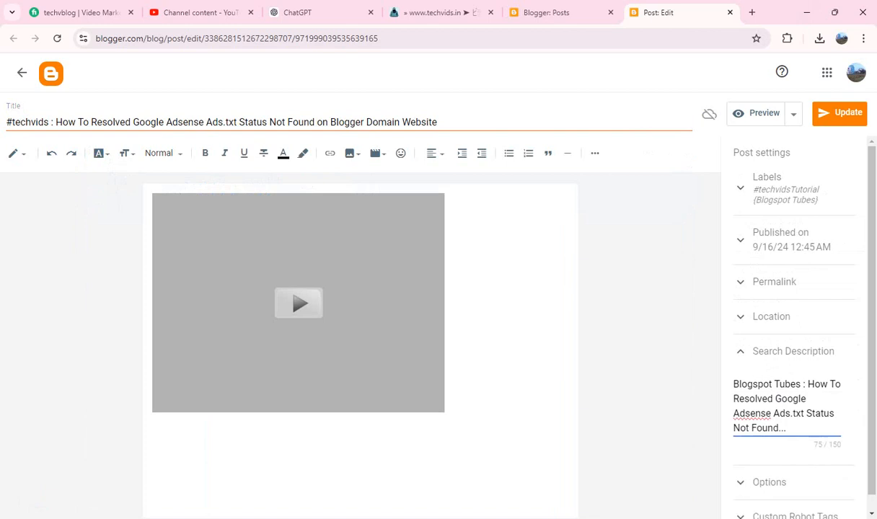
key("ctrl+a")
key("ctrl+v")
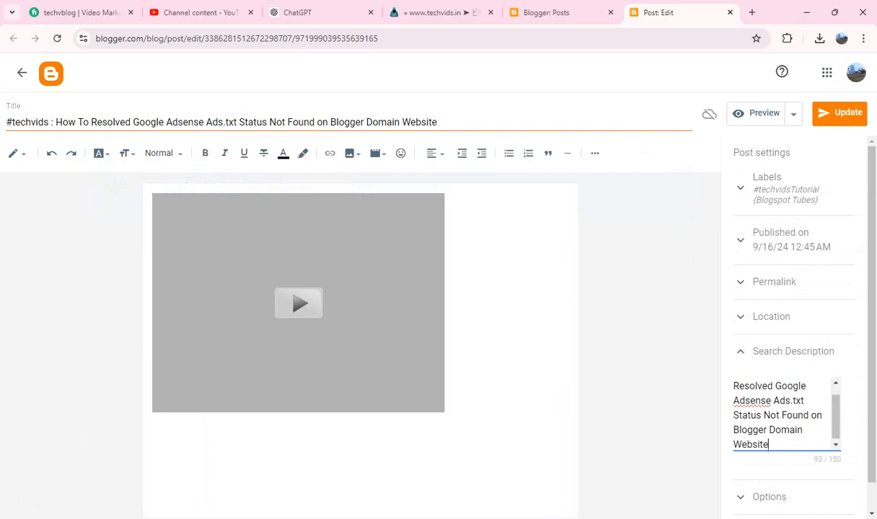
Step: Copy the title without its #techvids prefix and send it to ChatGPT as the prompt for a description with hashtags
left_click_drag(57, 122, 437, 122)
key("ctrl+c")
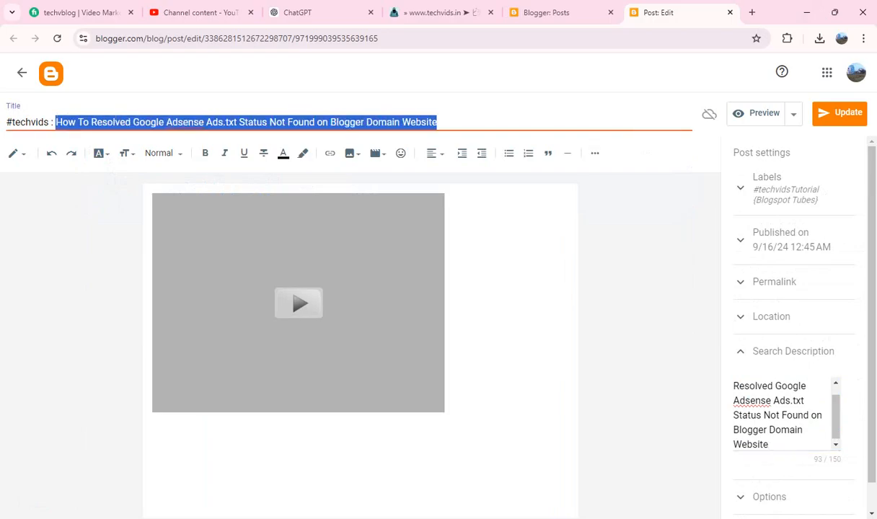
left_click(297, 12)
left_click(432, 484)
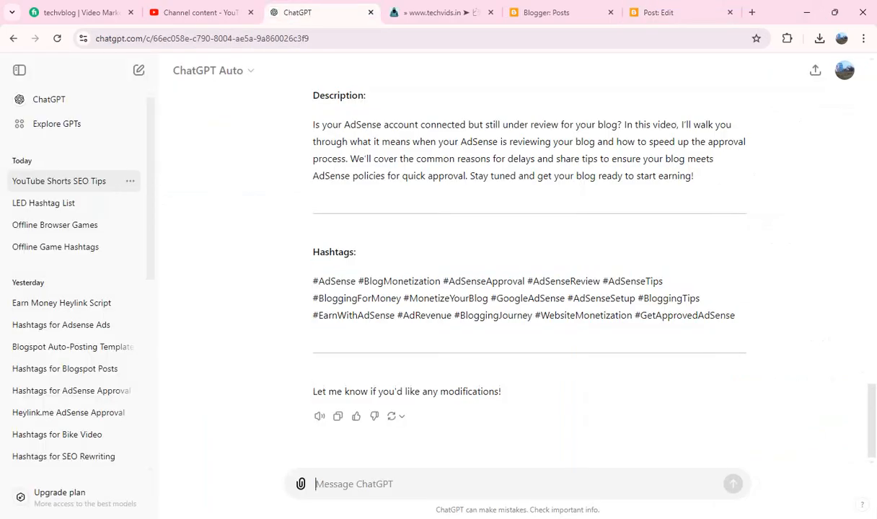
key("ctrl+v")
key("Return")
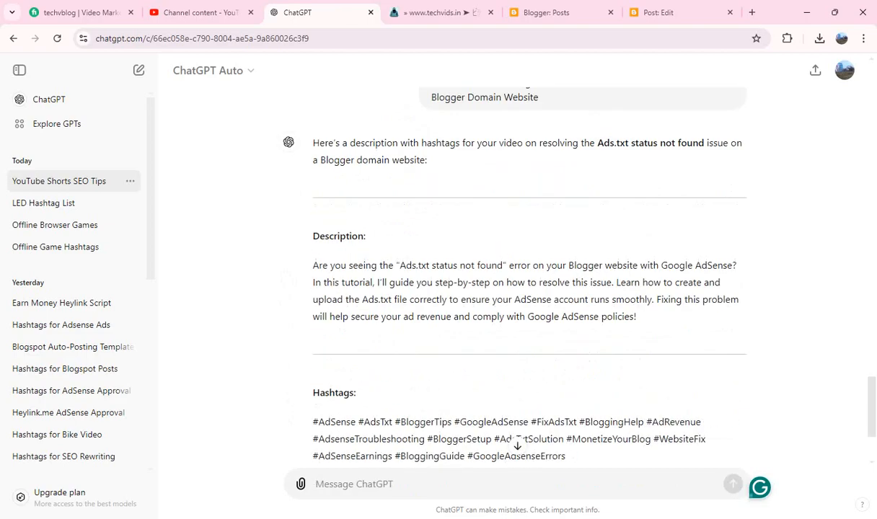
Step: Copy ChatGPT's whole Ads.txt response, from the introduction through the description and hashtags to the closing line
scroll(530, 278, "down", 2)
scroll(529, 278, "up", 3)
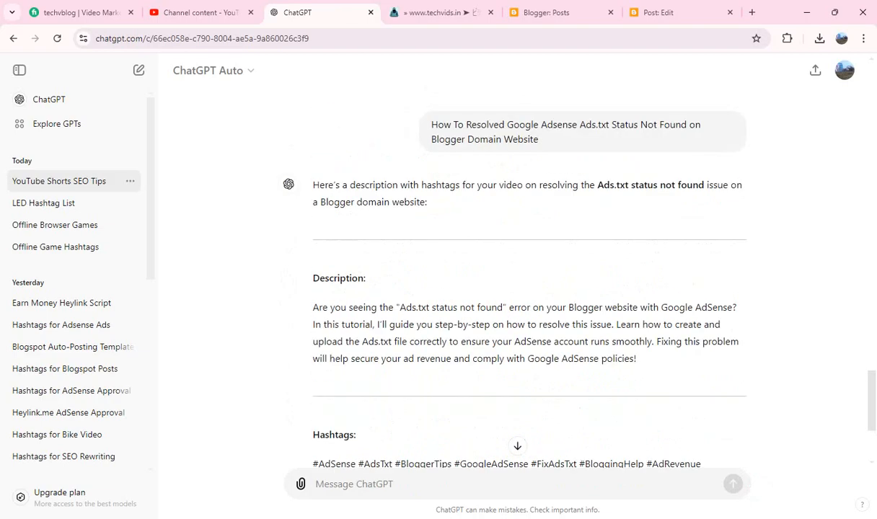
left_click_drag(313, 185, 618, 476)
key("ctrl+c")
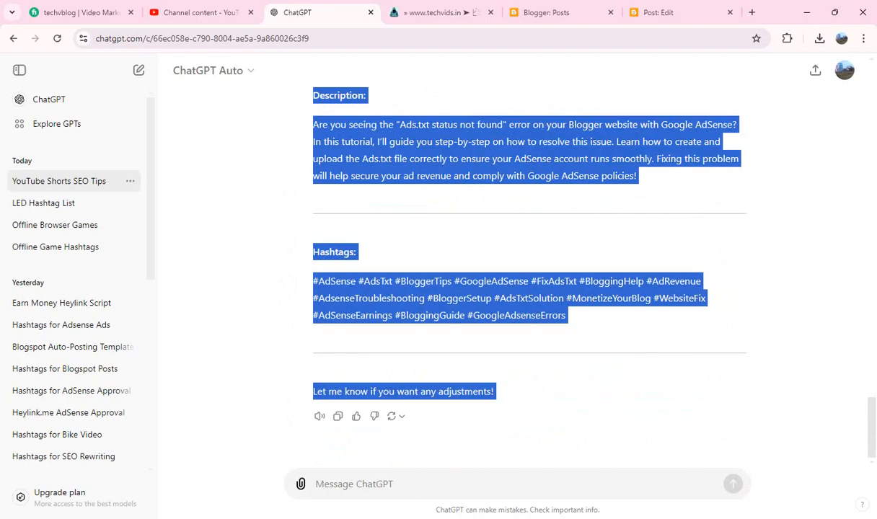
Step: Paste the ChatGPT response above the embedded video in the Ads.txt post and delete the stray response buttons below the text
left_click(658, 12)
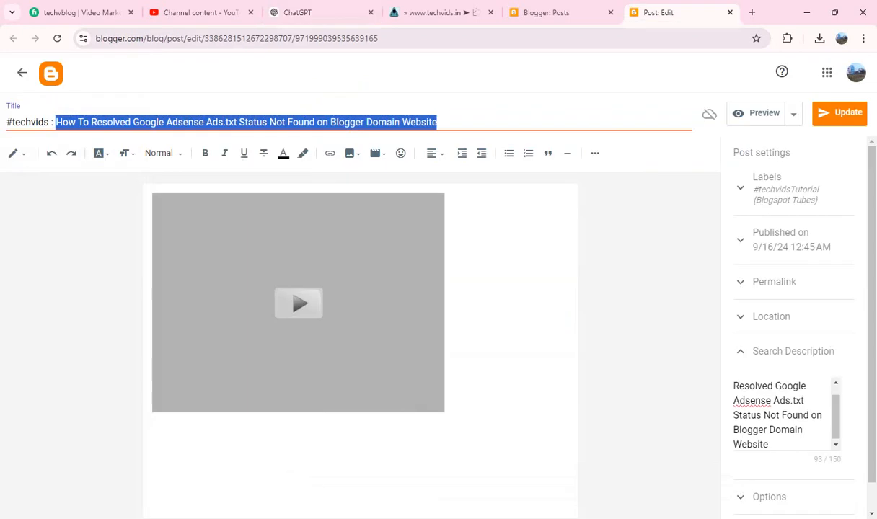
left_click(447, 303)
key("Left")
key("Return")
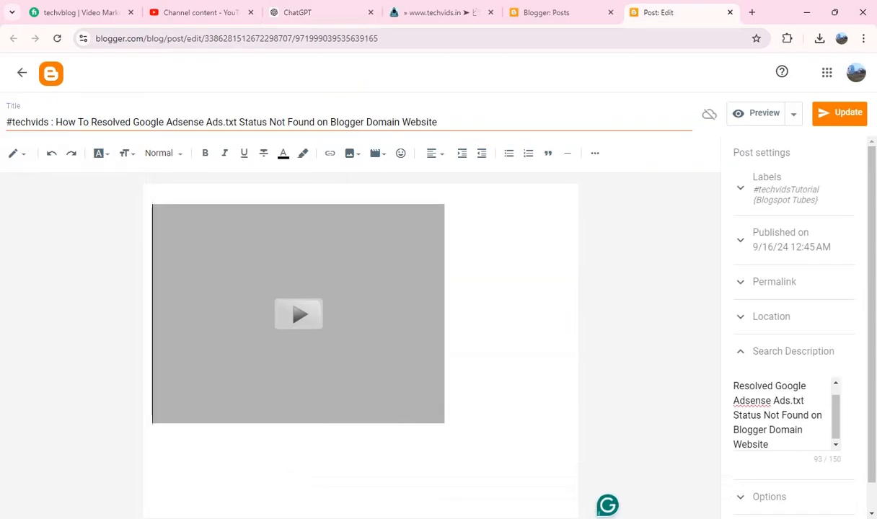
key("ctrl+v")
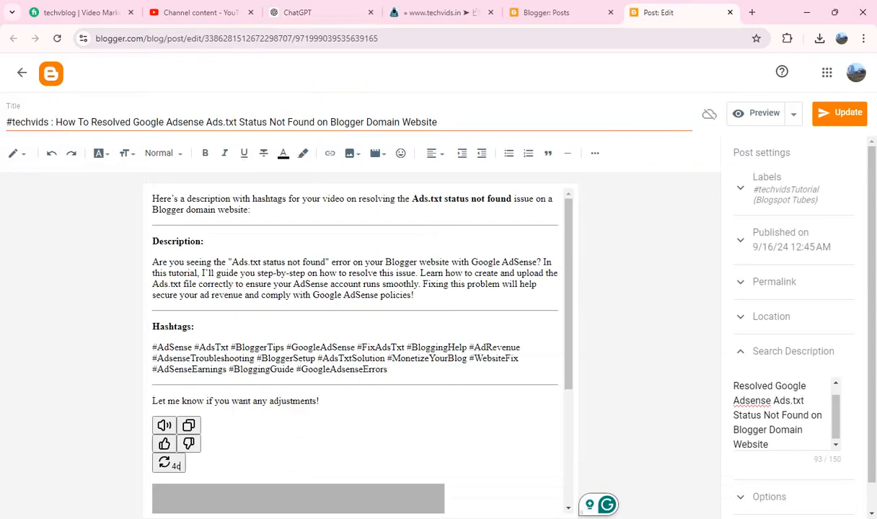
key("BackSpace")
key("BackSpace")
key("BackSpace")
key("BackSpace")
key("BackSpace")
key("BackSpace")
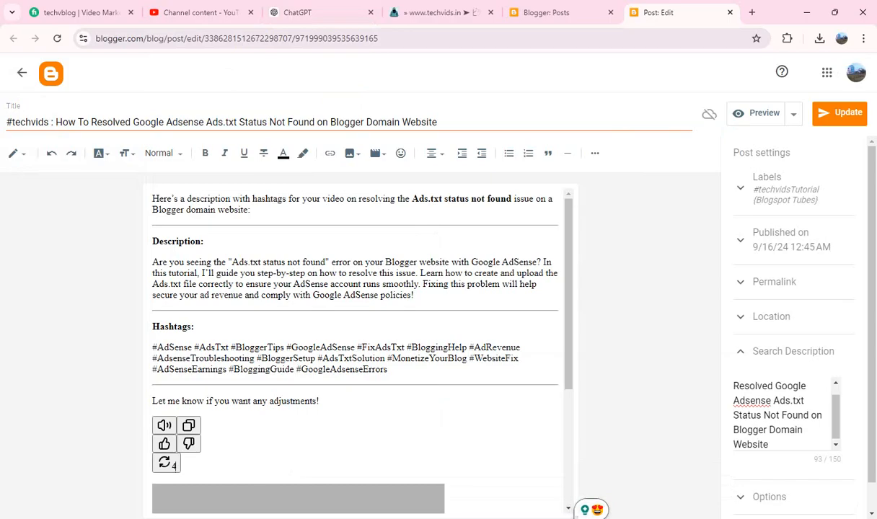
Step: Format the entire Ads.txt post body with Justify alignment and Medium text size
key("ctrl+a")
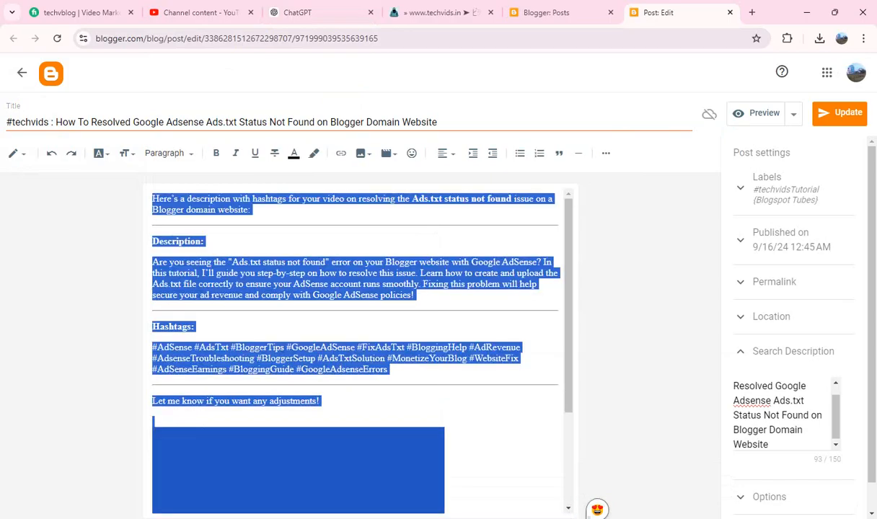
left_click(438, 153)
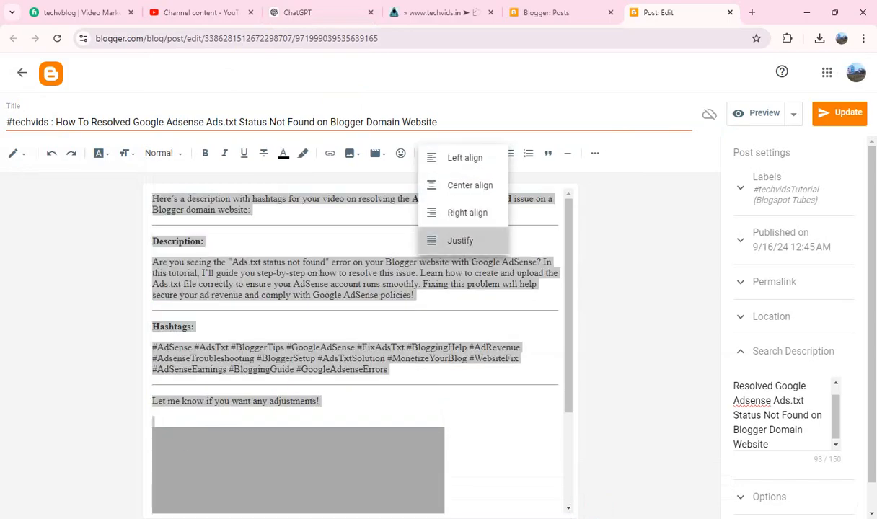
left_click(460, 241)
left_click(127, 153)
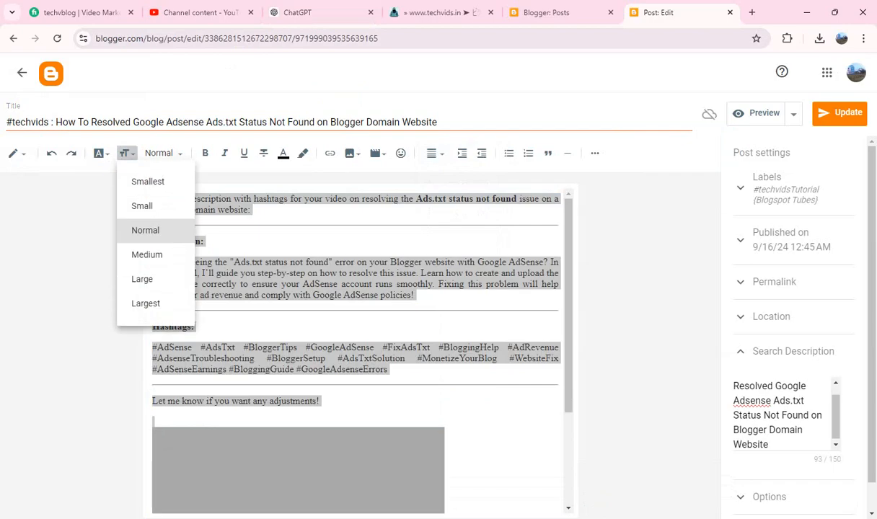
left_click(148, 242)
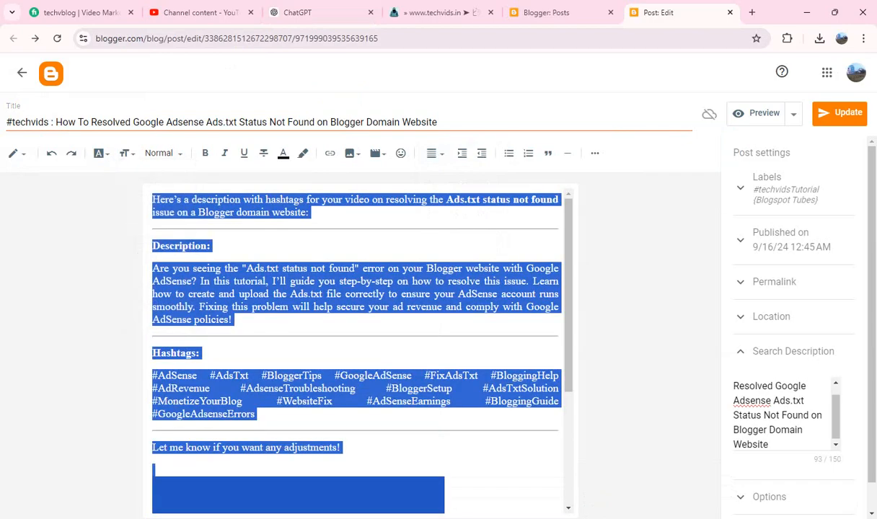
Step: Center-align the embedded video at the end of the Ads.txt post
left_click(313, 293)
scroll(313, 294, "down", 3)
left_click(449, 433)
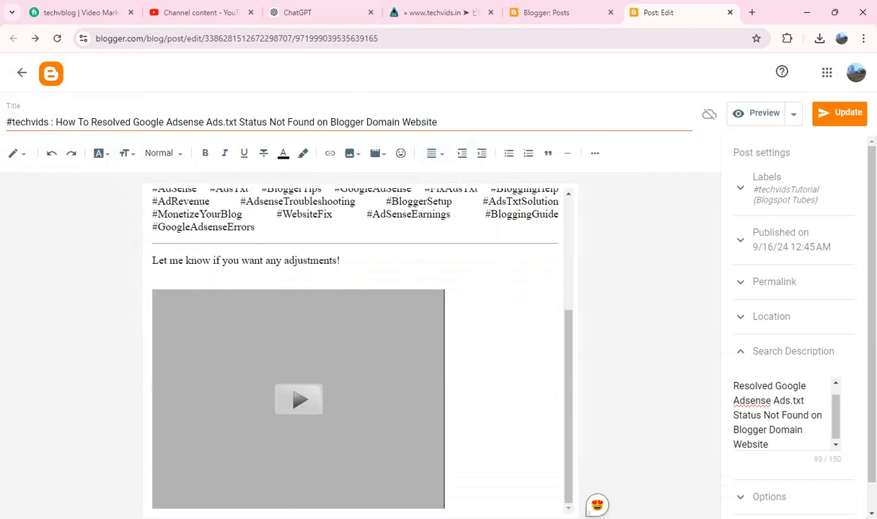
left_click(435, 153)
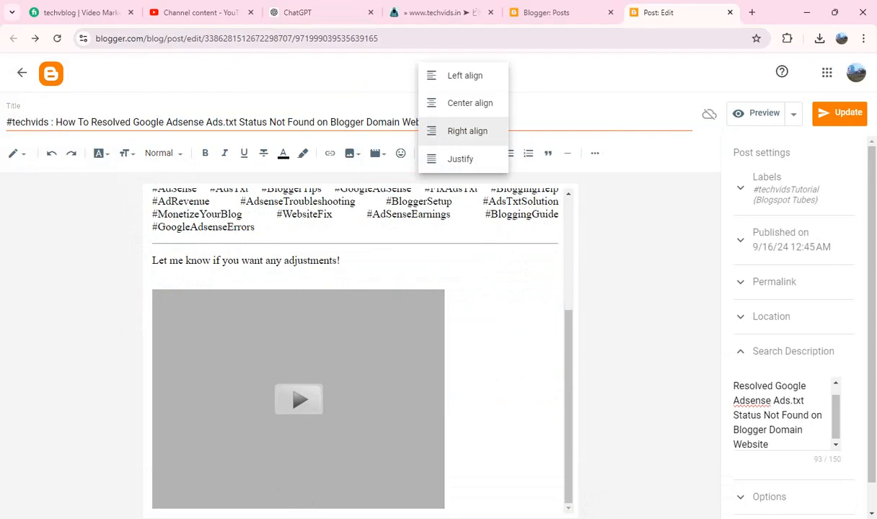
left_click(470, 102)
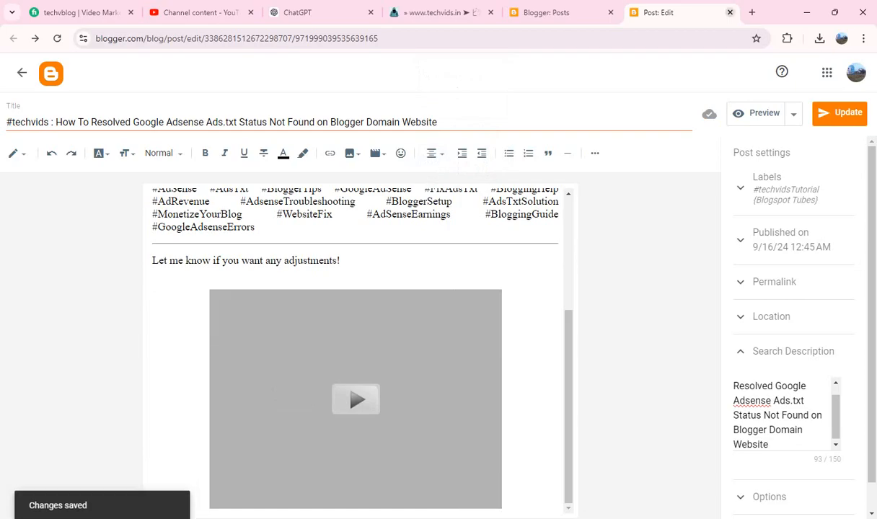
Step: Close the Ads.txt post editor, then create a #techvids label and apply it to the five selected posts
left_click(729, 12)
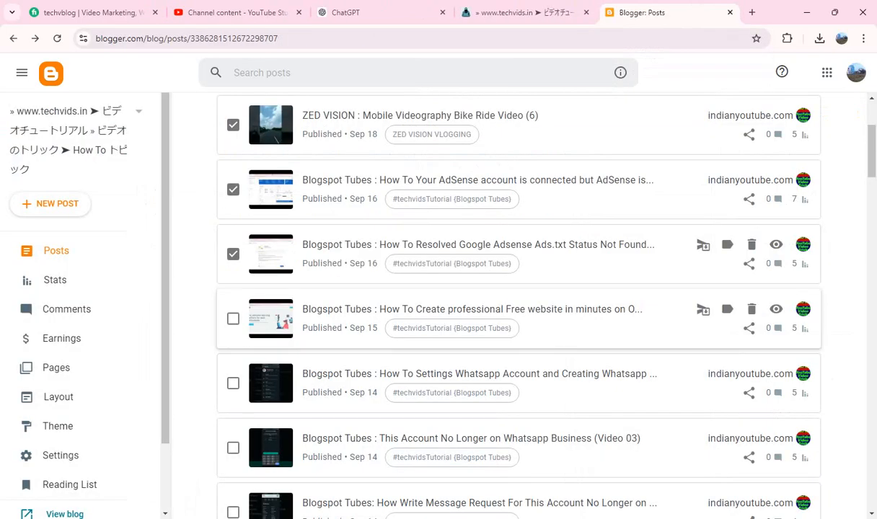
scroll(505, 318, "up", 1)
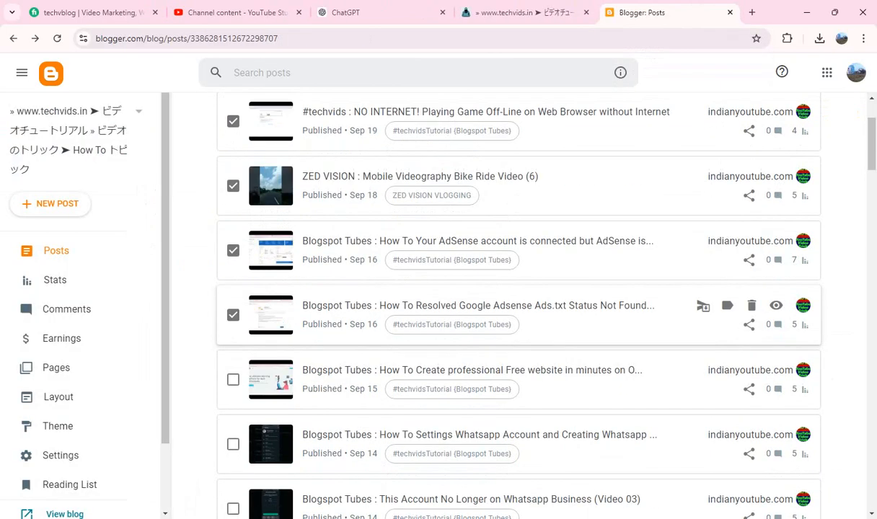
scroll(505, 315, "up", 2)
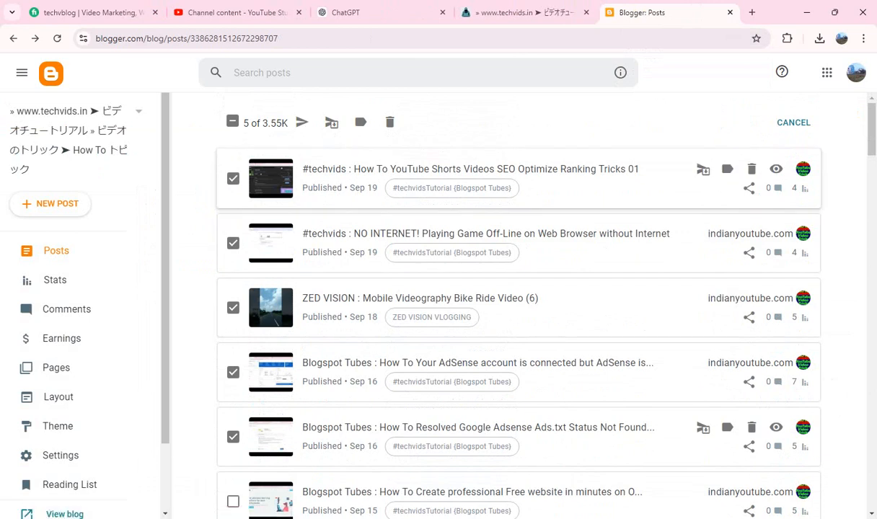
left_click(270, 518)
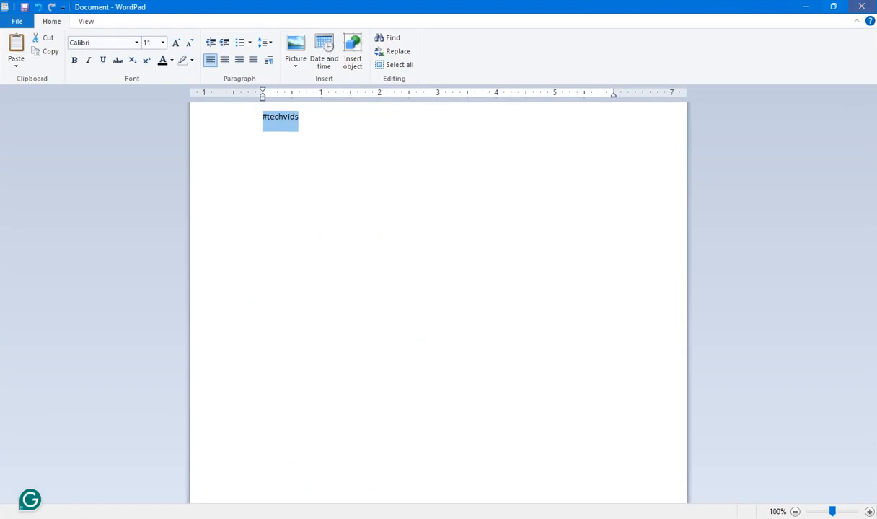
left_click(806, 7)
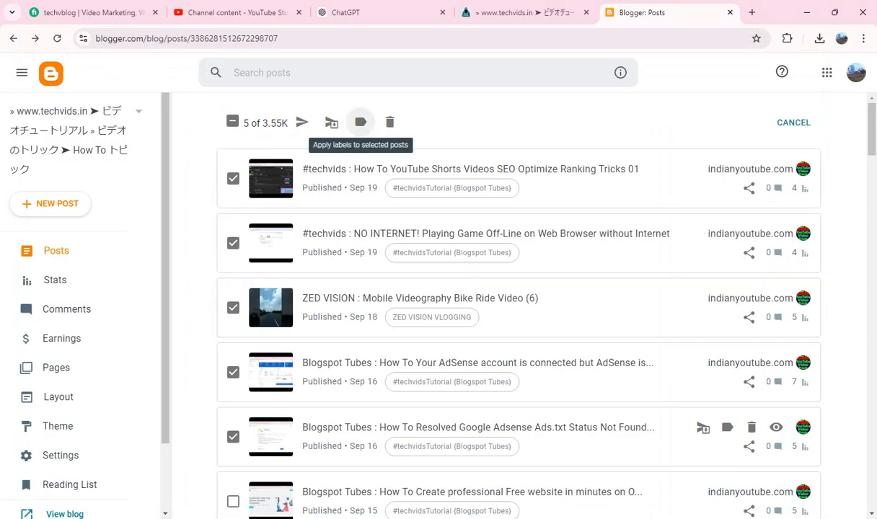
left_click(361, 122)
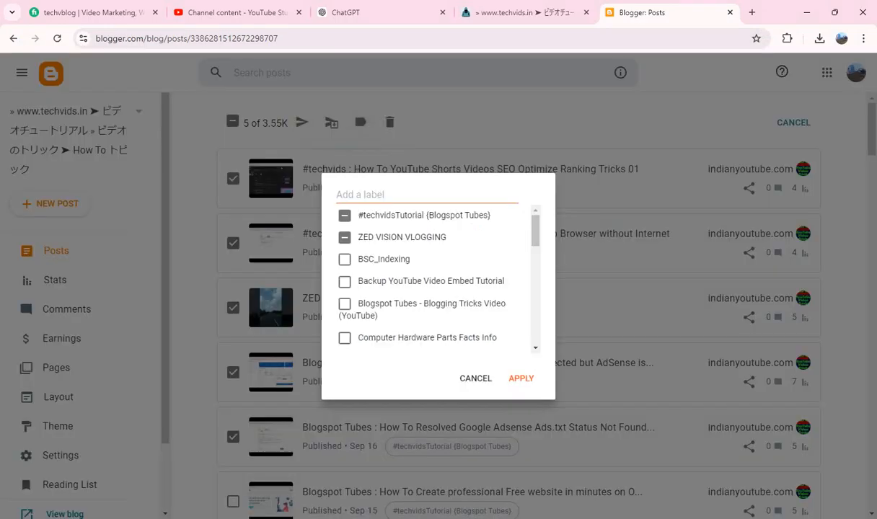
type("#techvids")
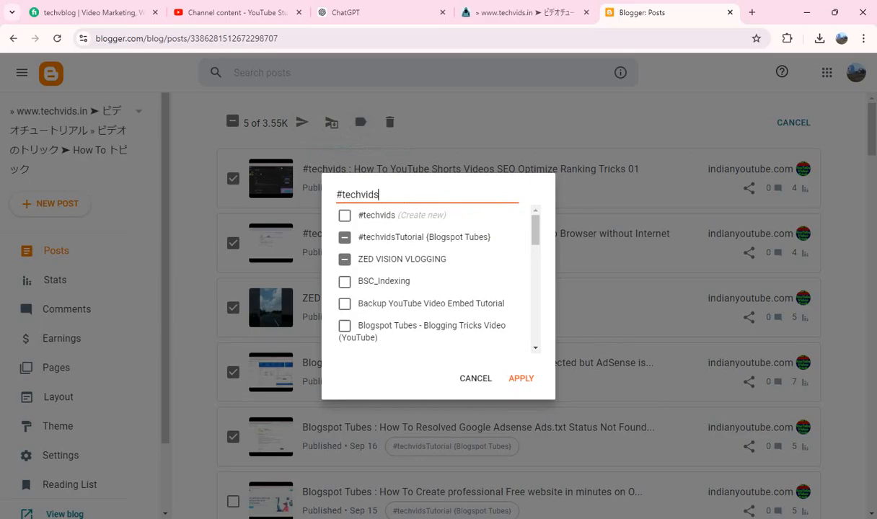
left_click(345, 215)
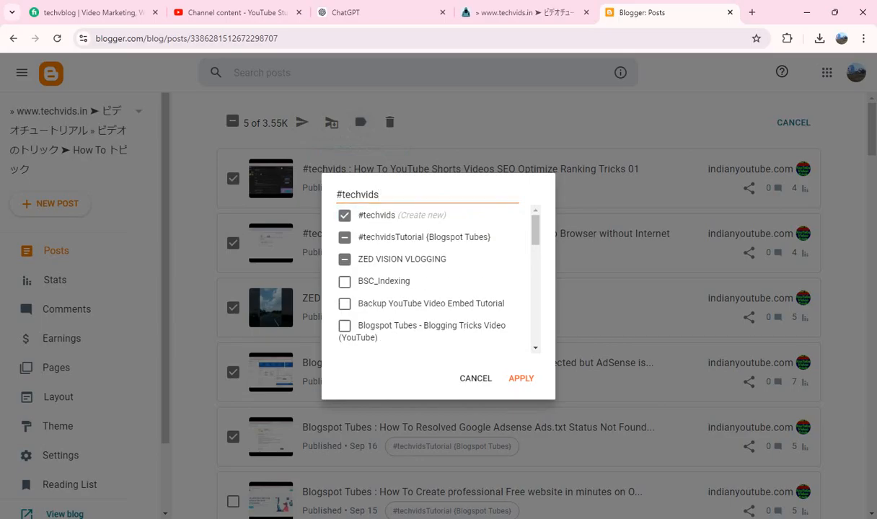
left_click(520, 378)
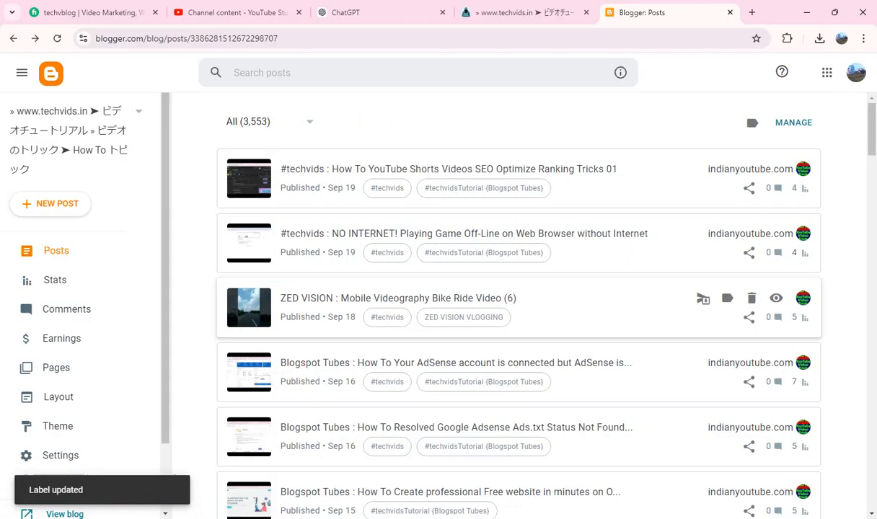
Step: Check the #techvids label in the Mobile Videography Bike Ride Video (6) post, update the post and return to the post list
scroll(518, 303, "down", 1)
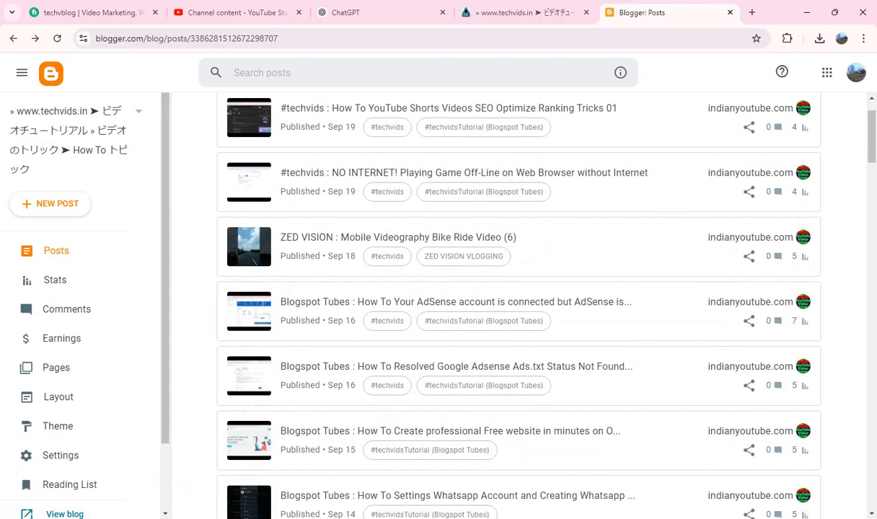
scroll(518, 303, "up", 1)
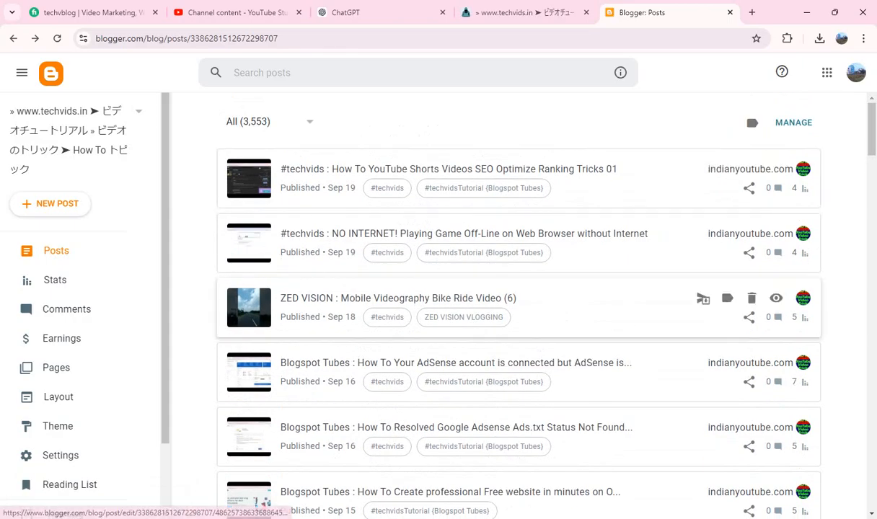
left_click(399, 298)
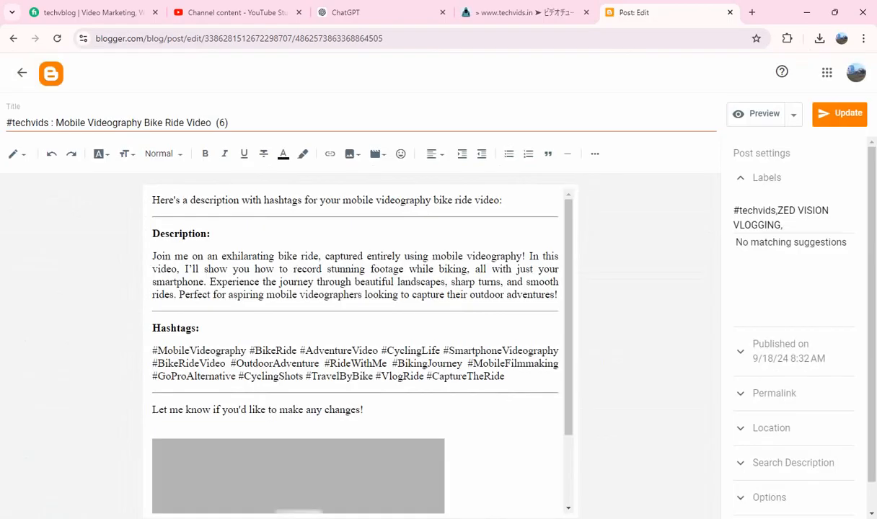
left_click_drag(776, 211, 732, 211)
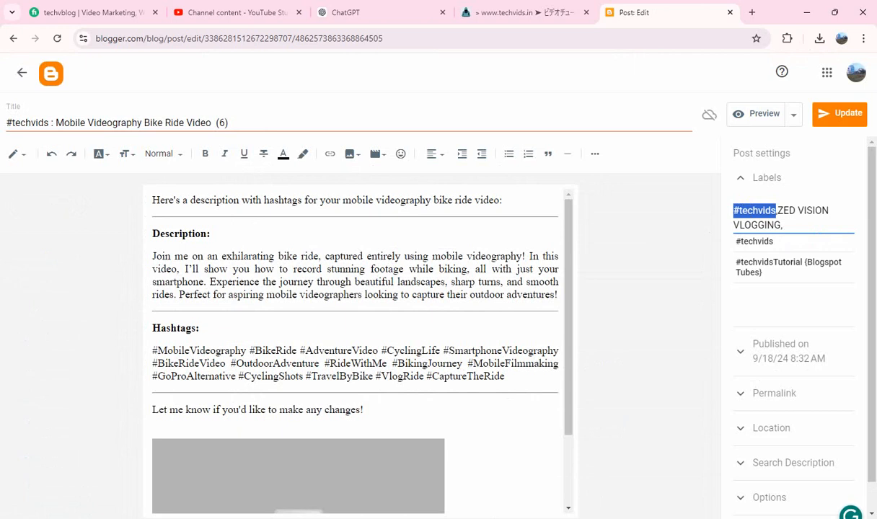
left_click(840, 114)
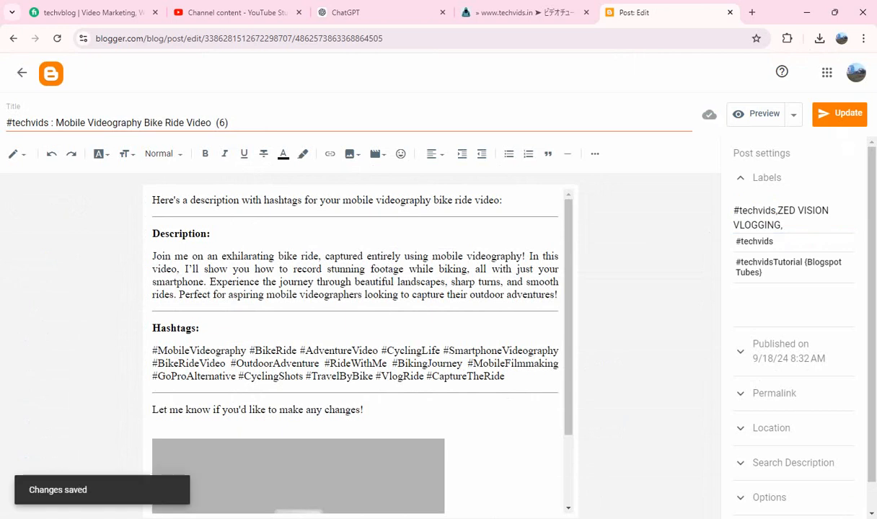
left_click(21, 73)
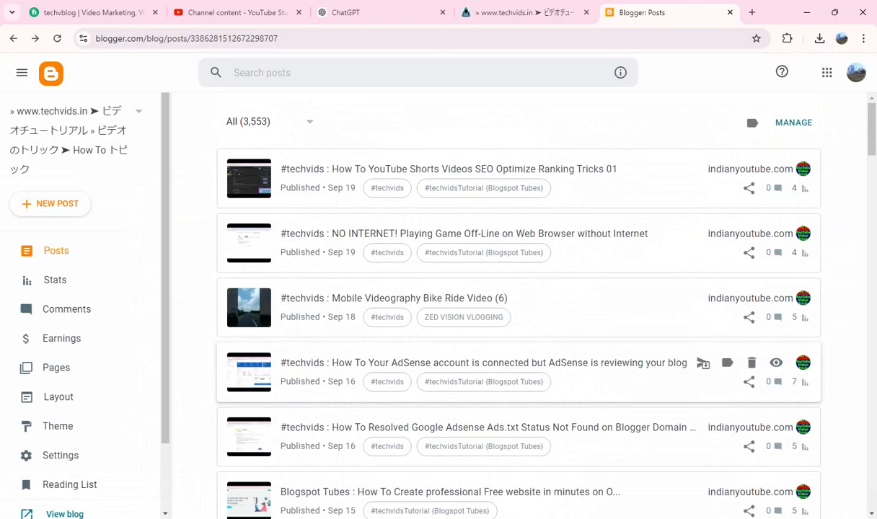
Step: Review the published YouTube Shorts SEO post's title, description, hashtags, video and tags on the live blog, then close the page
scroll(505, 217, "down", 1)
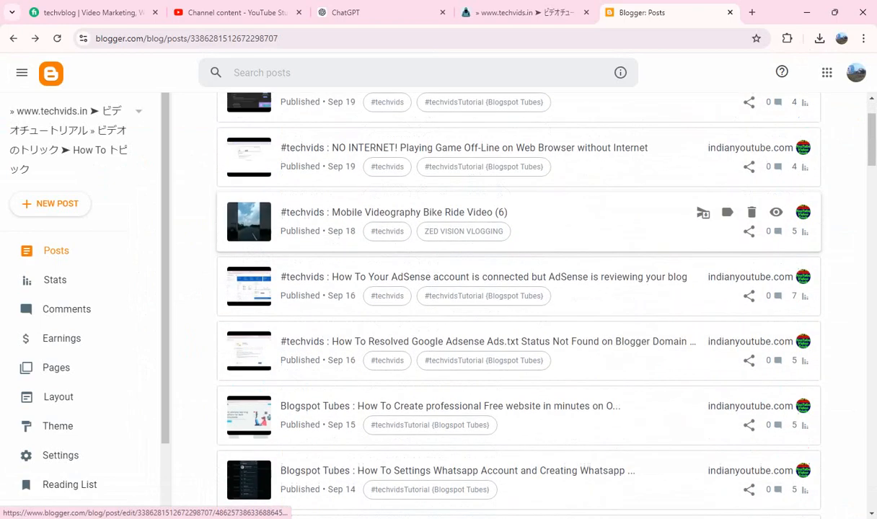
scroll(775, 173, "up", 1)
left_click(775, 169)
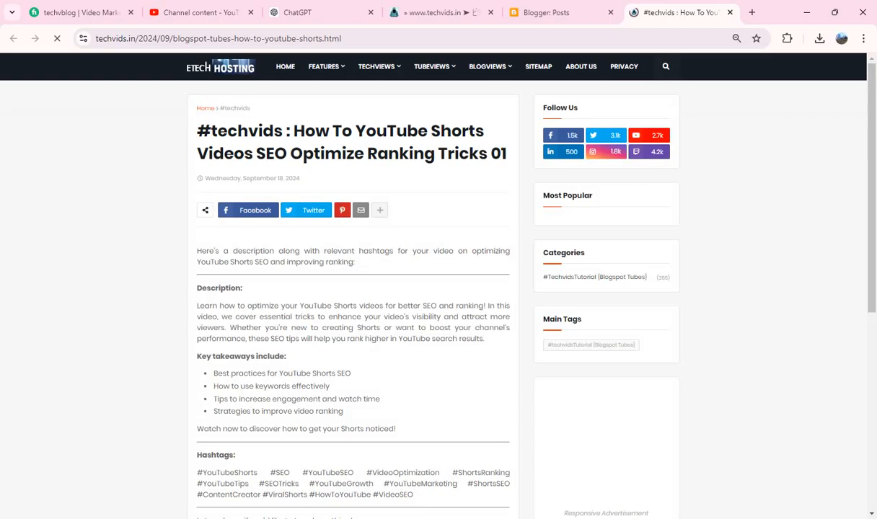
scroll(433, 288, "down", 5)
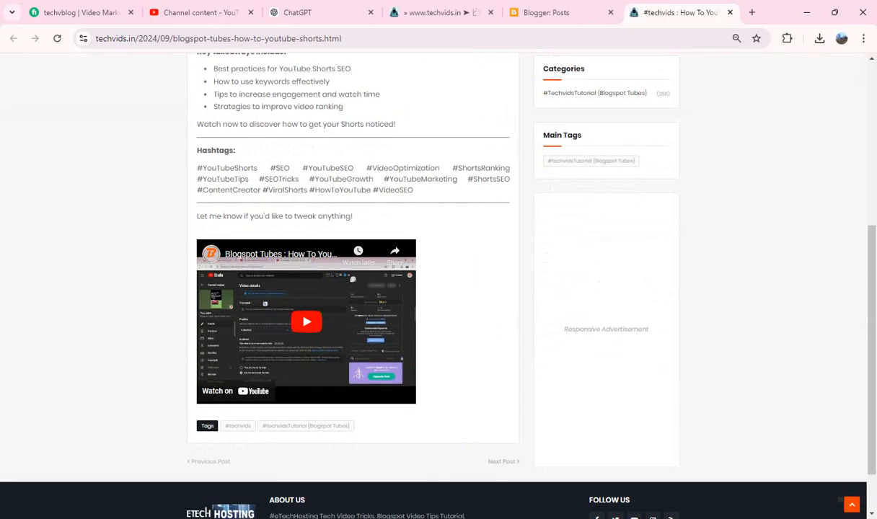
scroll(432, 288, "up", 3)
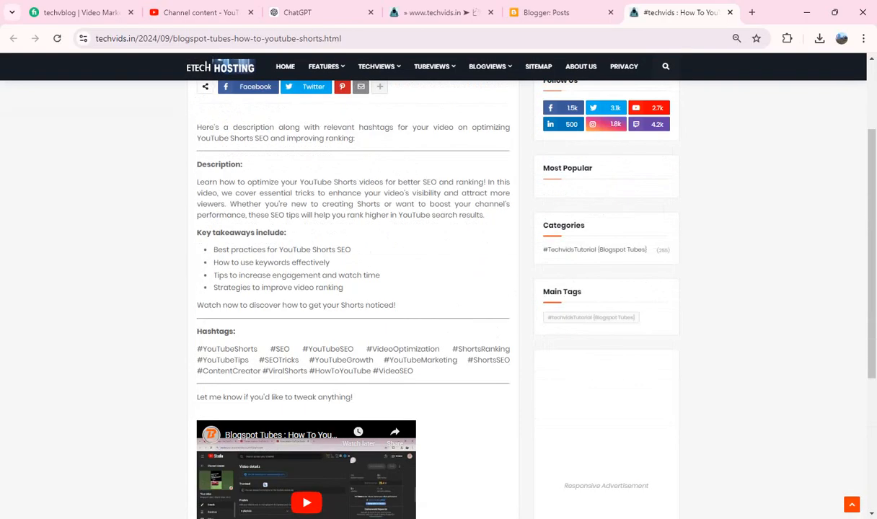
scroll(433, 289, "up", 2)
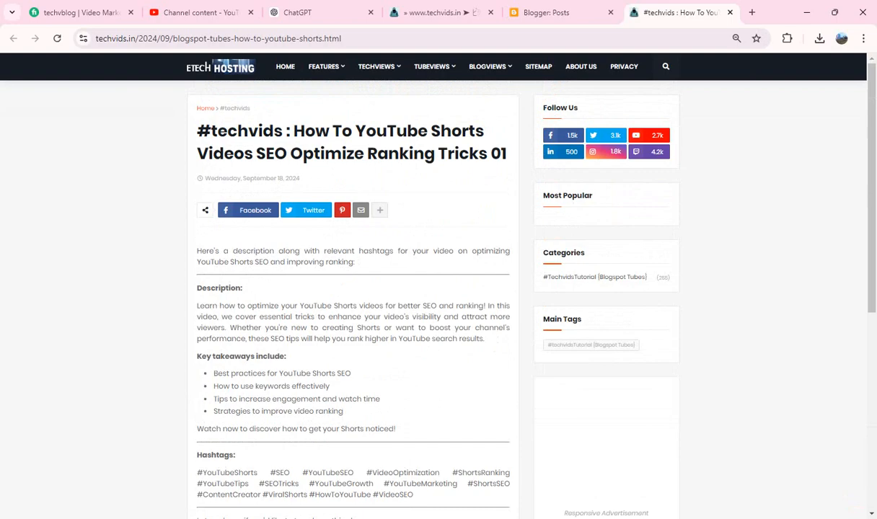
left_click(730, 13)
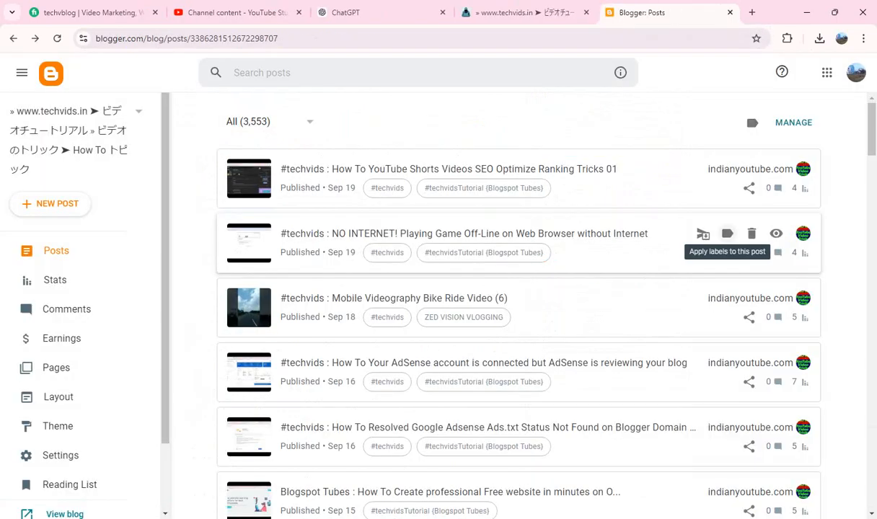
Step: Review the published NO INTERNET offline game post from its title to its tags on the live blog, then close it
left_click(776, 233)
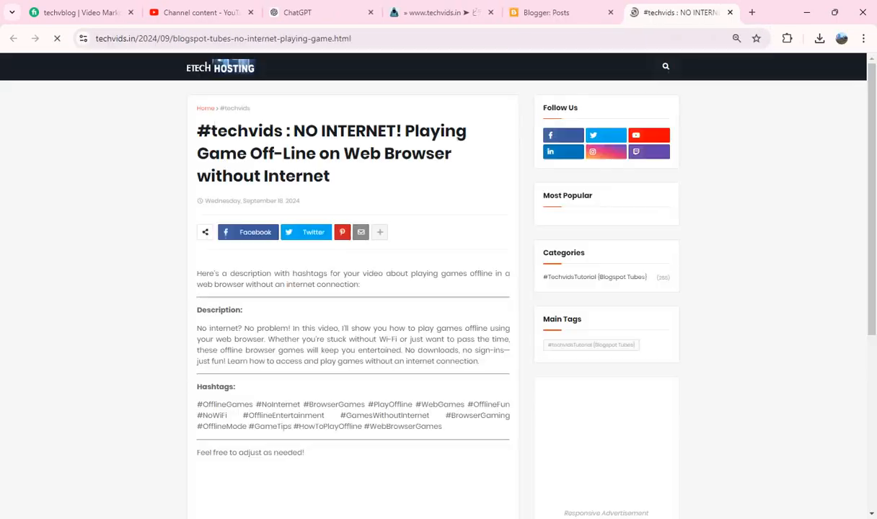
scroll(433, 289, "down", 4)
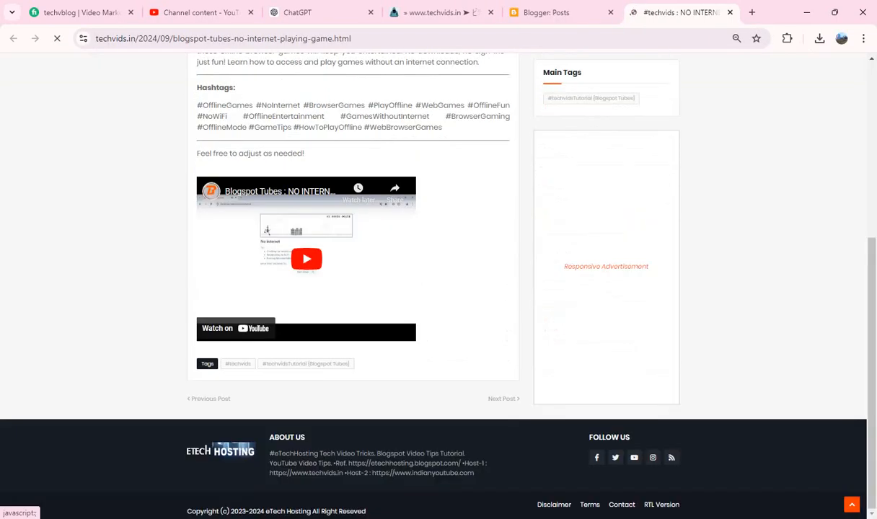
scroll(591, 339, "up", 4)
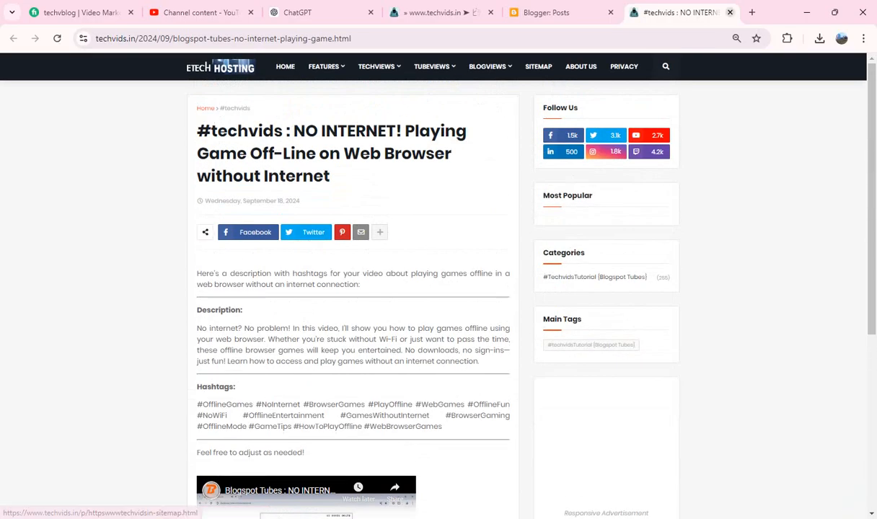
left_click(729, 12)
Step: Review the published Mobile Videography Bike Ride Video (6) post, including its embedded video and tags, then close it
scroll(776, 289, "down", 1)
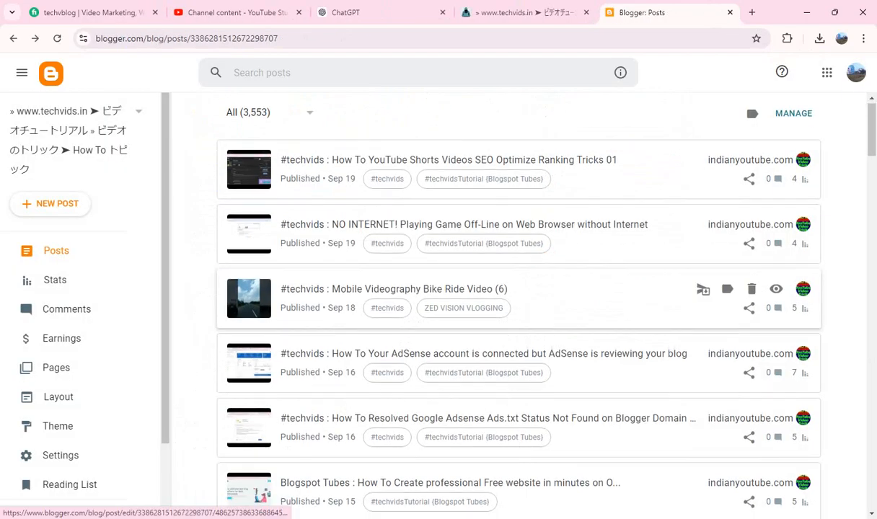
left_click(775, 237)
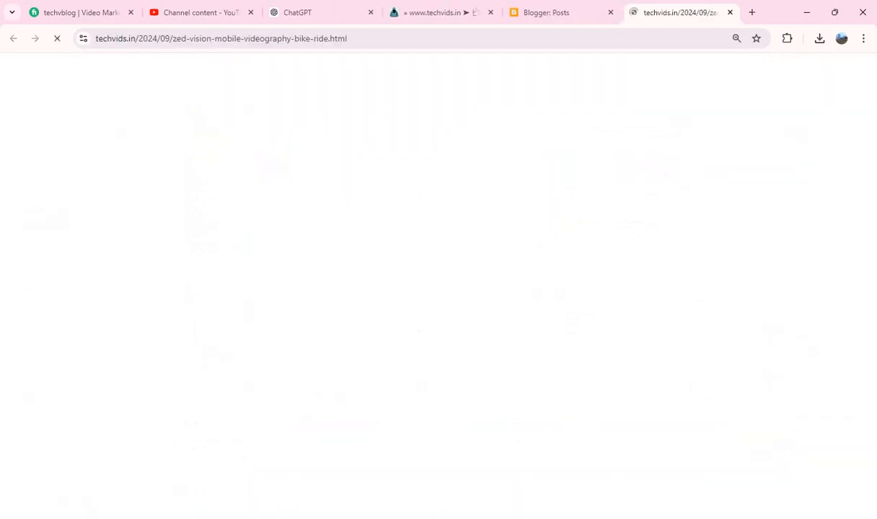
scroll(591, 343, "down", 4)
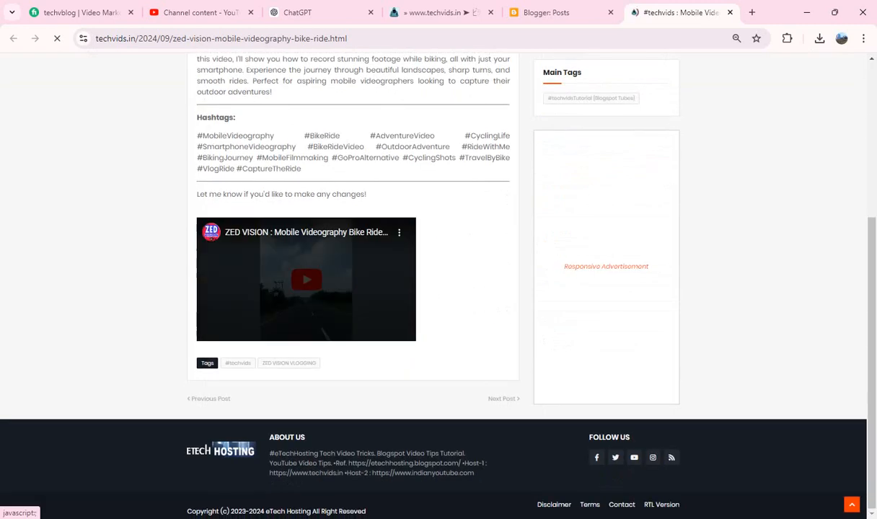
scroll(591, 343, "up", 4)
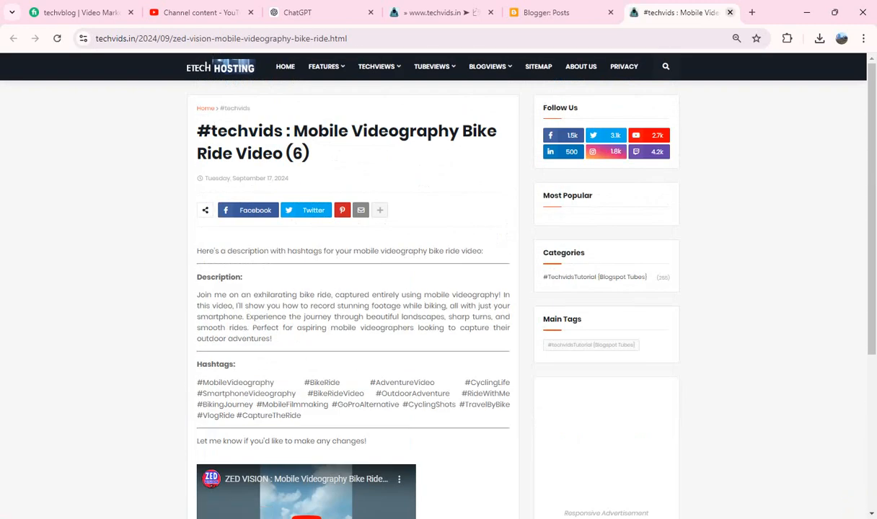
left_click(730, 12)
Step: Review the published post about AdSense reviewing your blog, checking its description, hashtags, embedded video and tags
scroll(505, 248, "down", 1)
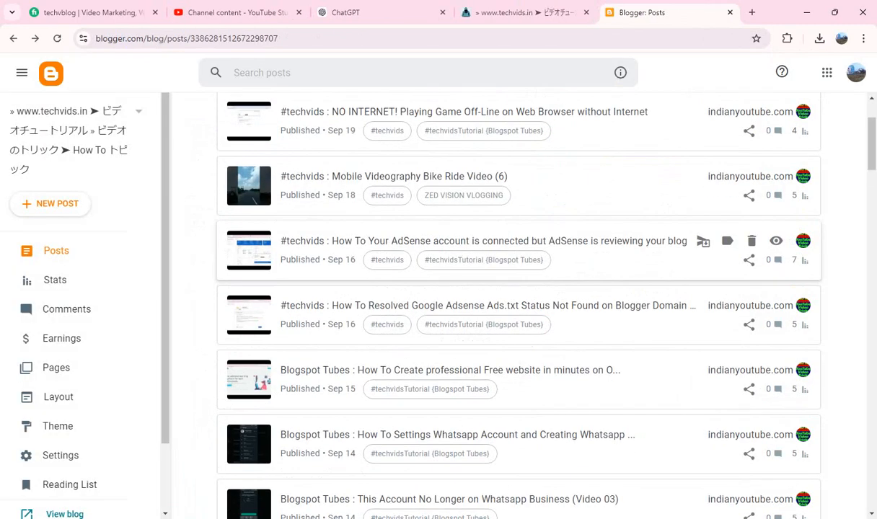
left_click(776, 241)
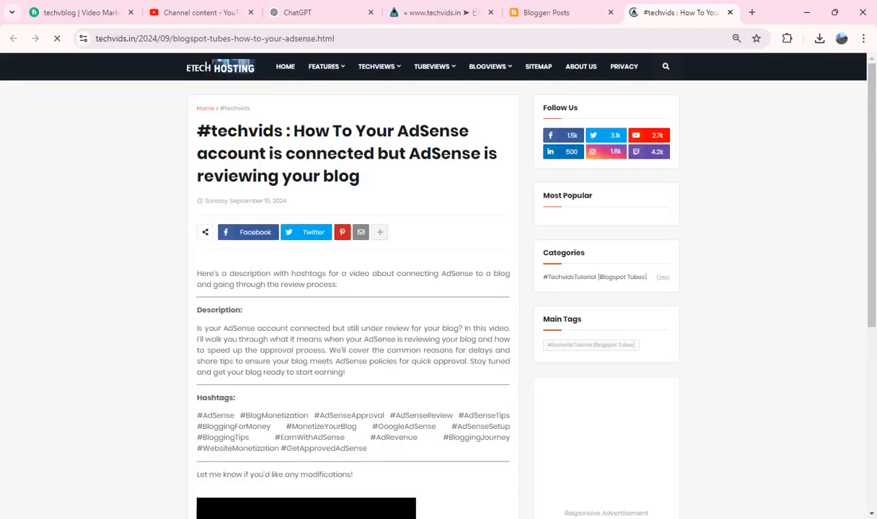
scroll(433, 271, "down", 5)
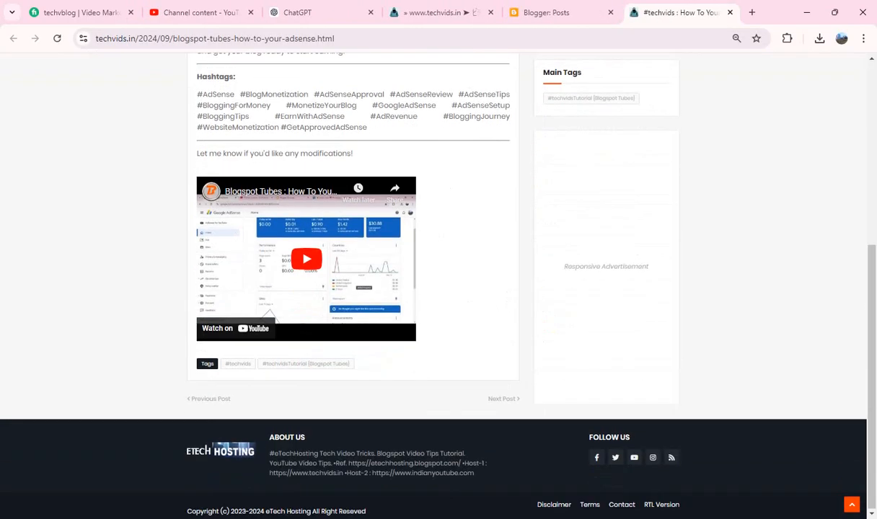
scroll(433, 288, "up", 5)
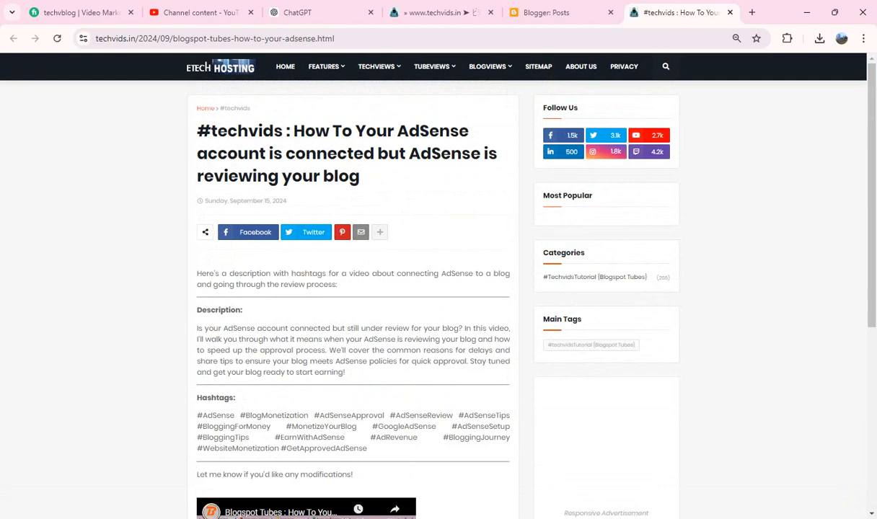